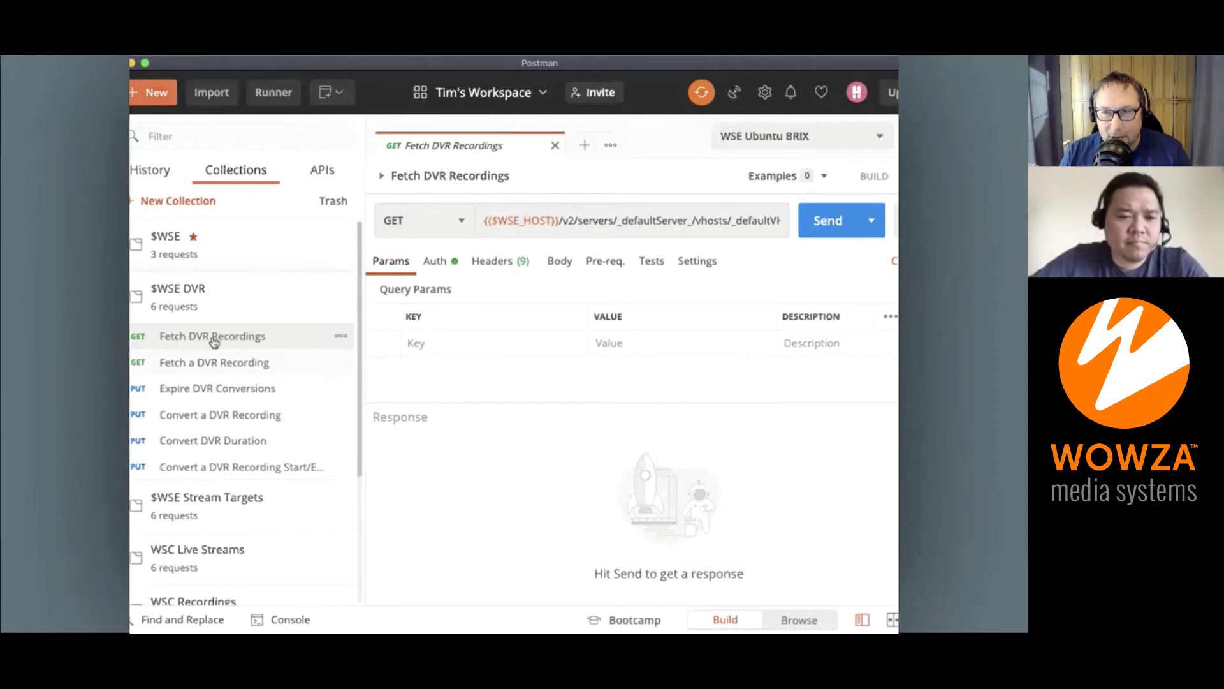
# - Send the Fetch DVR Recordings request and highlight the recording's store name in the response
pyautogui.click(819, 225)
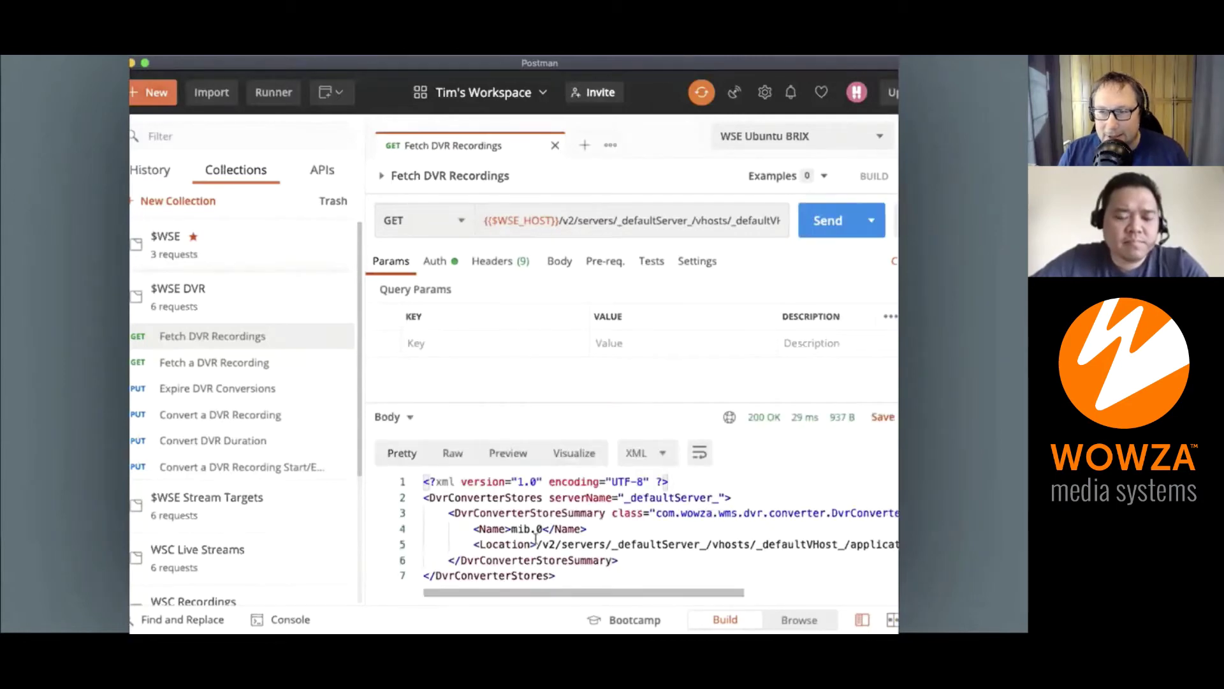
pyautogui.moveTo(542, 531); pyautogui.dragTo(510, 533)
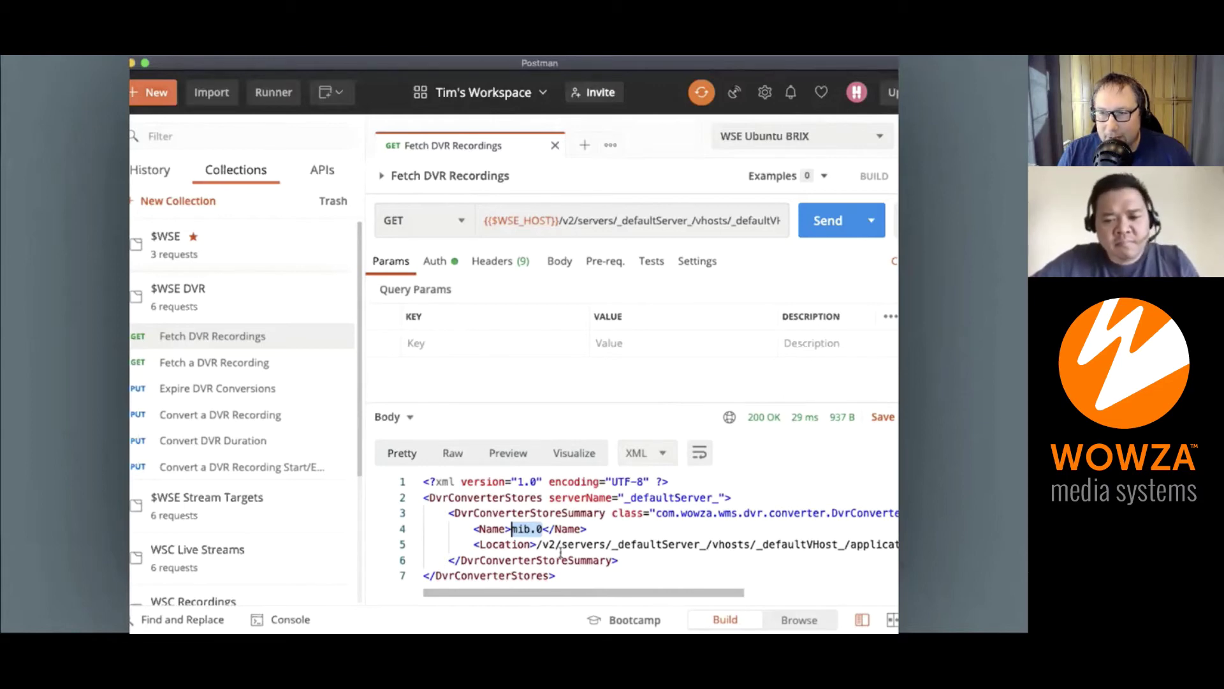
pyautogui.click(544, 531)
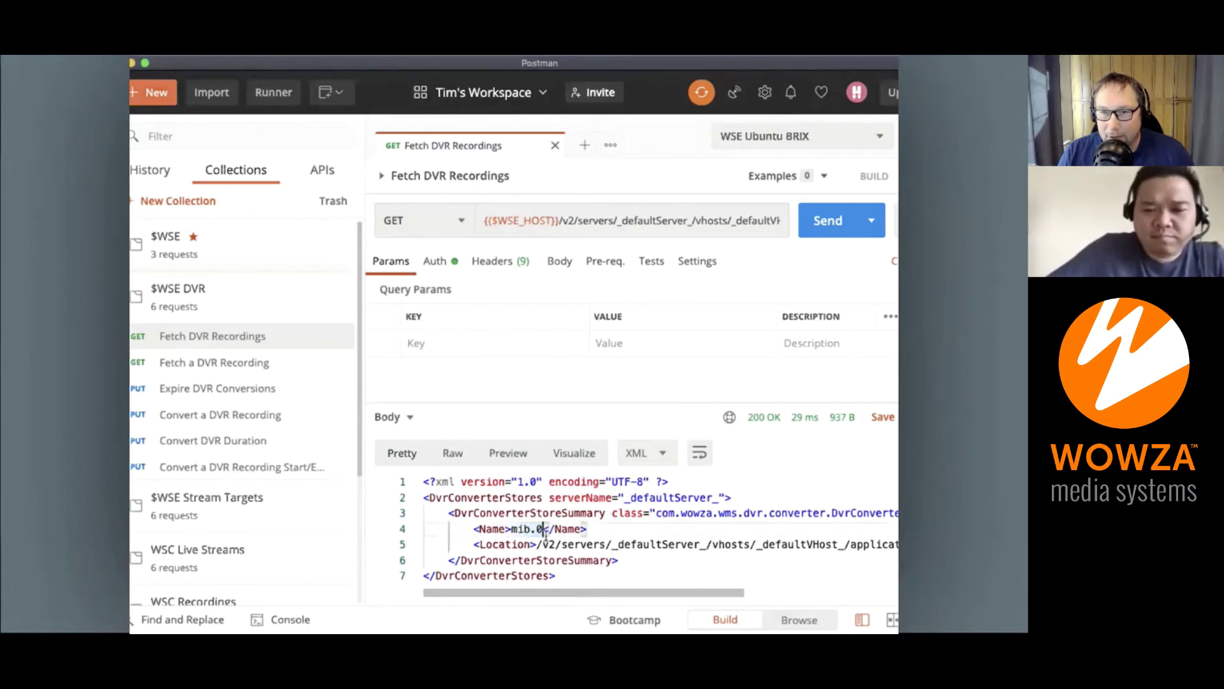
# - Send the Fetch a DVR Recording request and check the store name and conversion status in its response
pyautogui.click(233, 364)
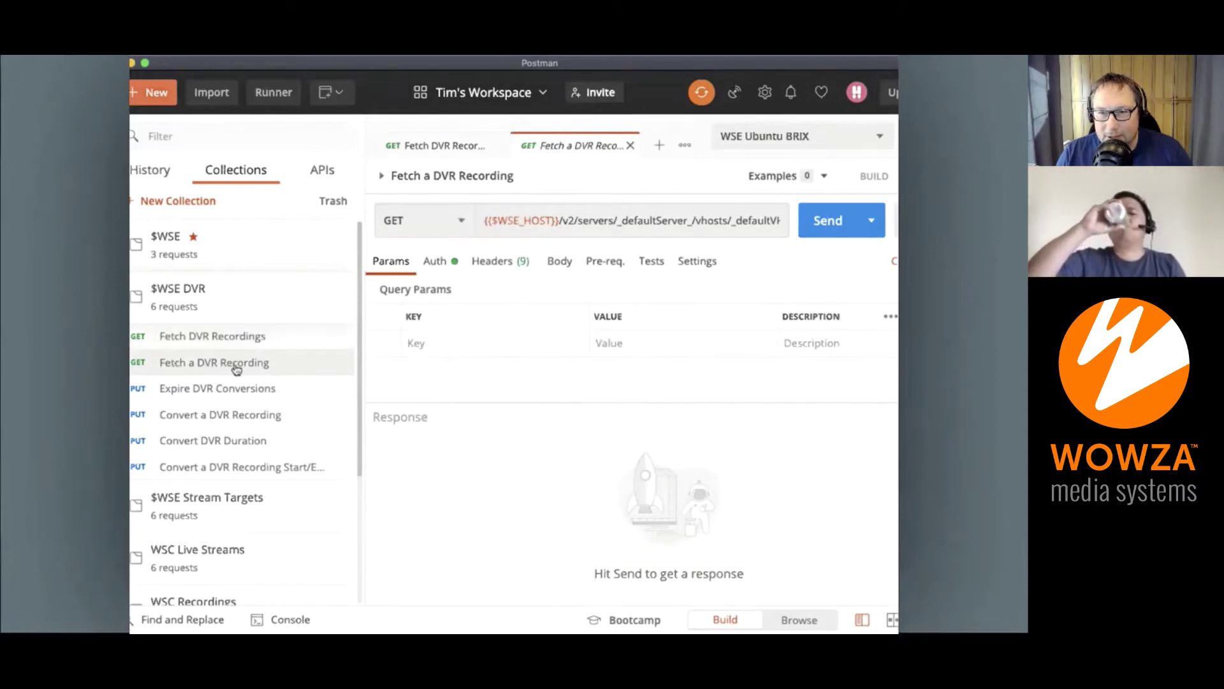
pyautogui.click(840, 223)
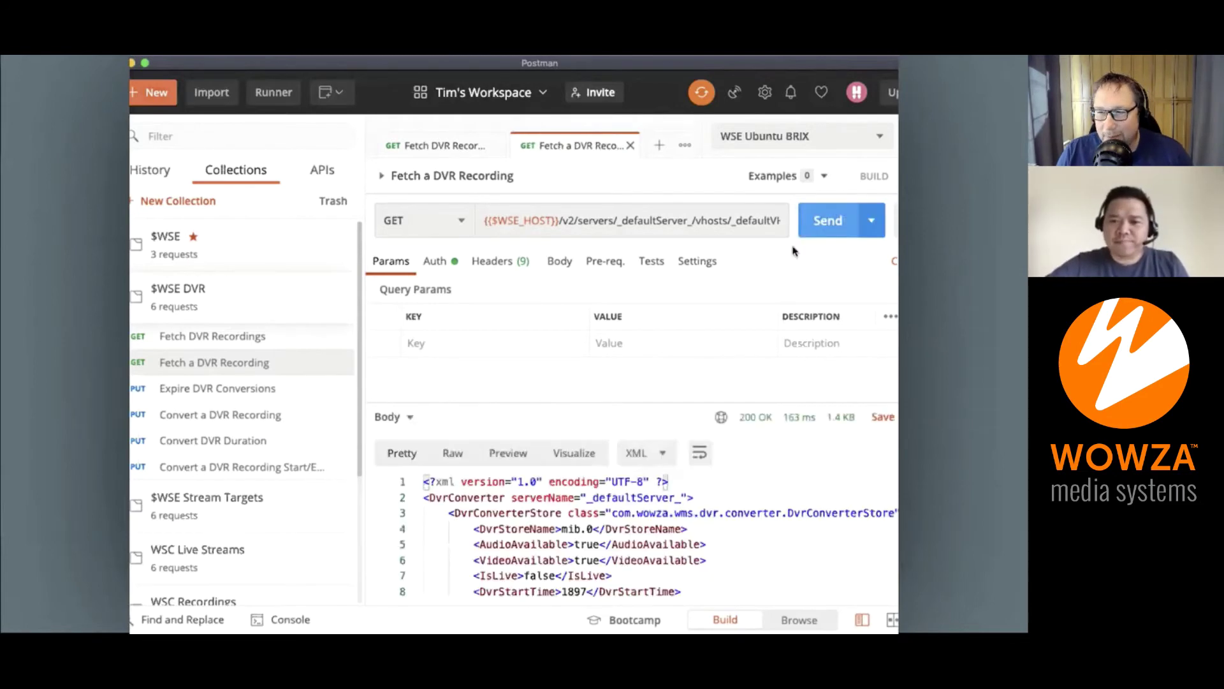
pyautogui.press('super+Return')
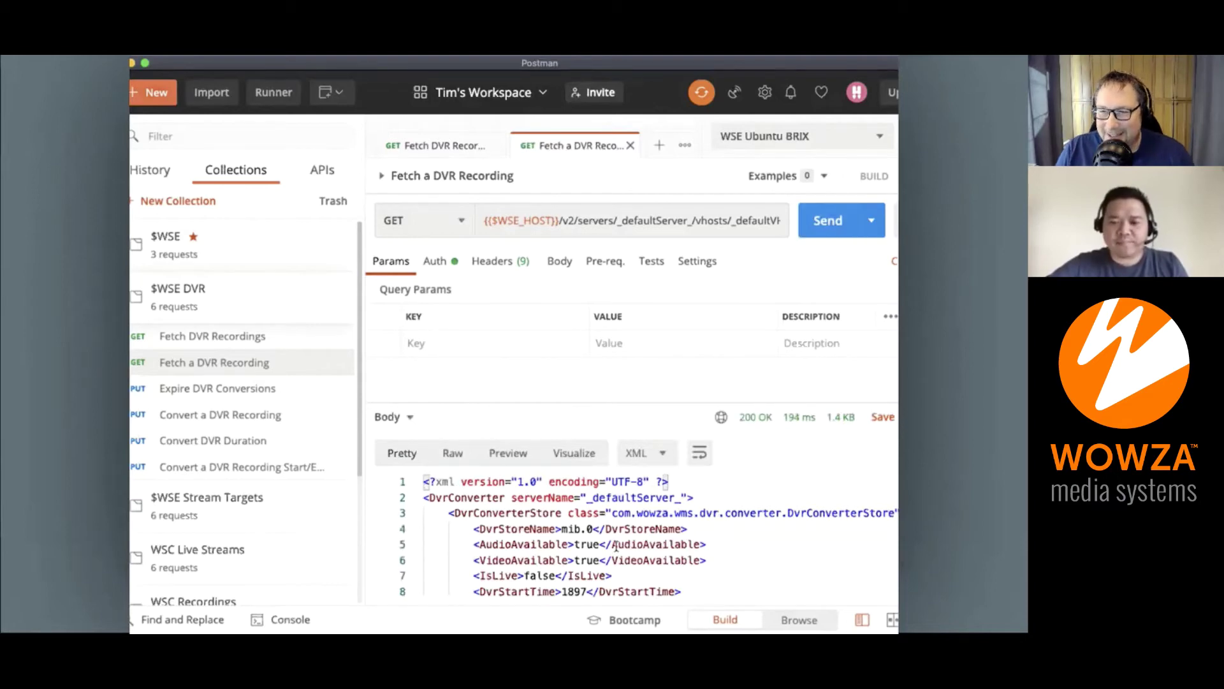
pyautogui.moveTo(562, 529); pyautogui.dragTo(595, 532)
pyautogui.scroll(-5, 636, 547)
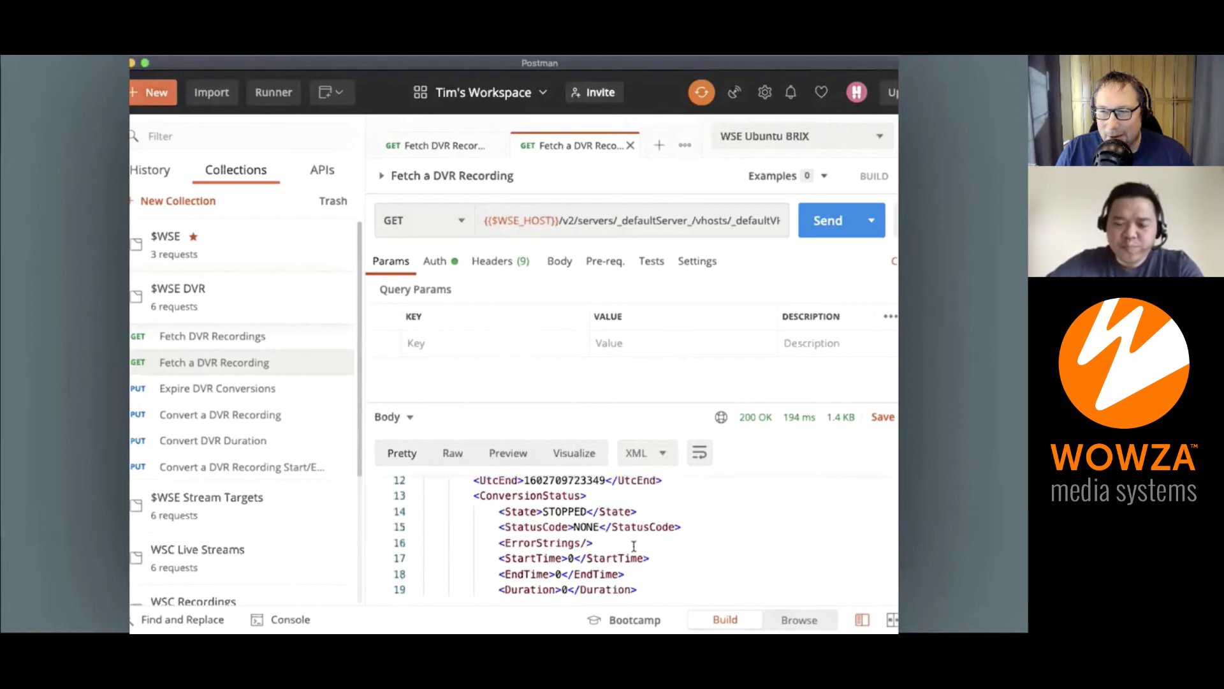
pyautogui.scroll(1, 636, 543)
pyautogui.scroll(3, 636, 543)
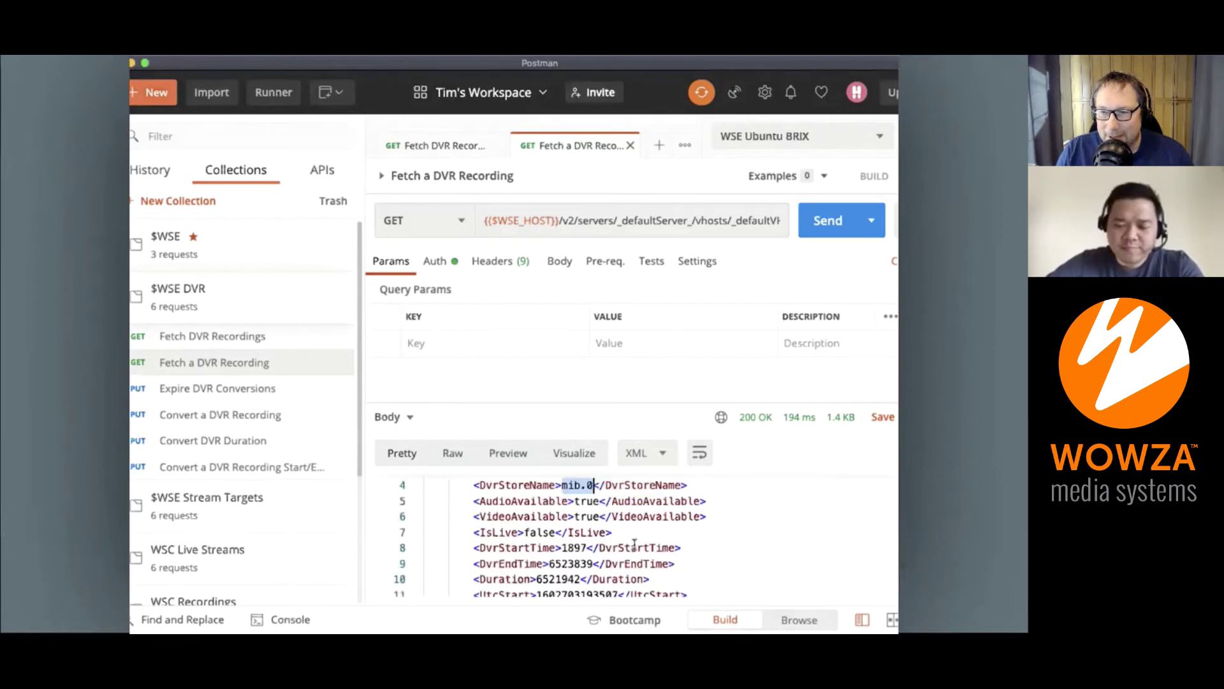
# - Examine the recording's DVR start and end times, duration and UTC start in the response, then view the request's body settings
pyautogui.click(575, 548)
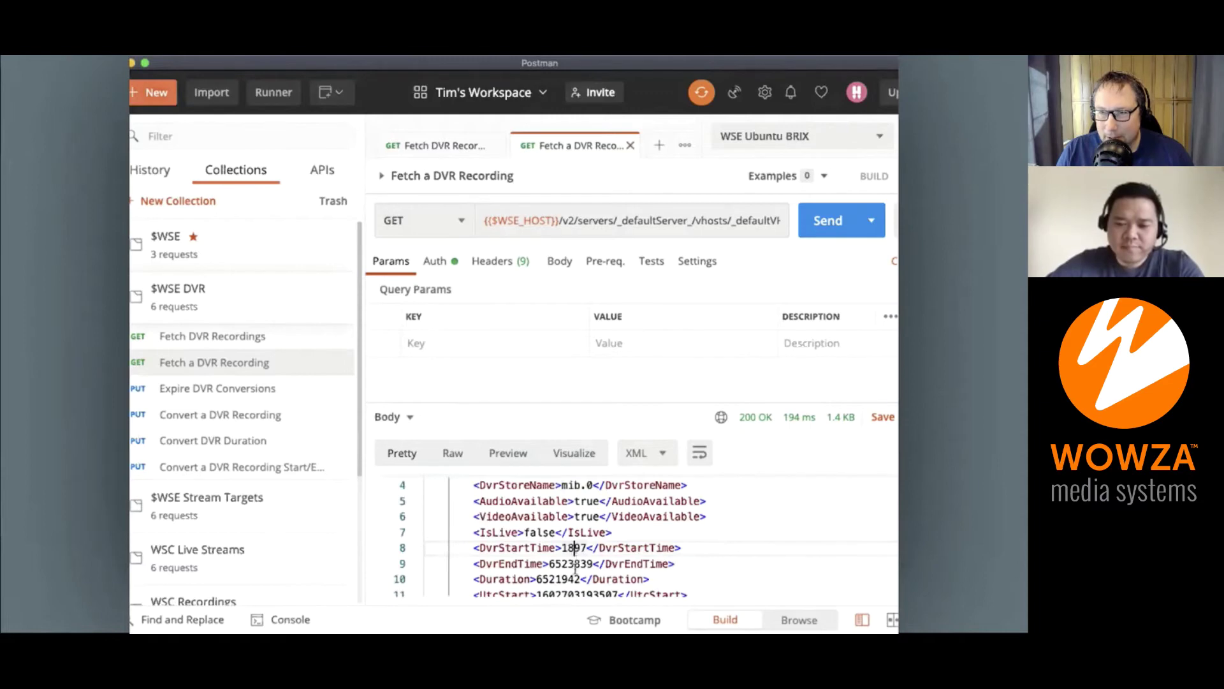
pyautogui.click(575, 565)
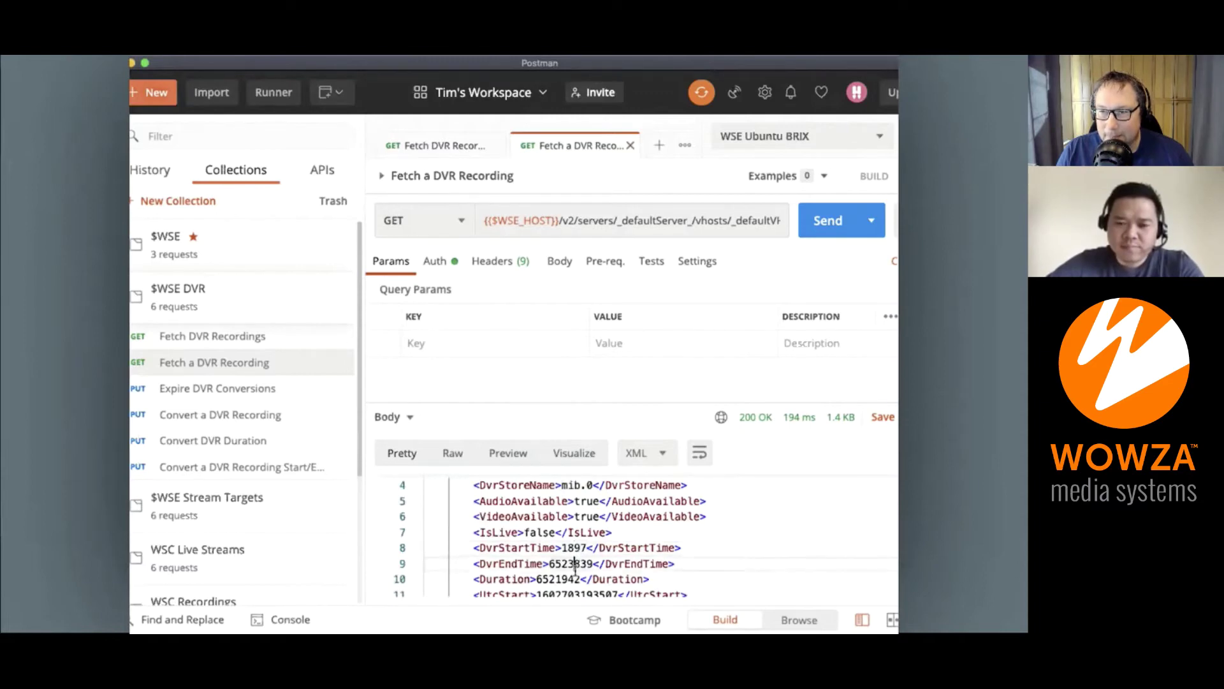
pyautogui.scroll(-1, 576, 564)
pyautogui.click(554, 573)
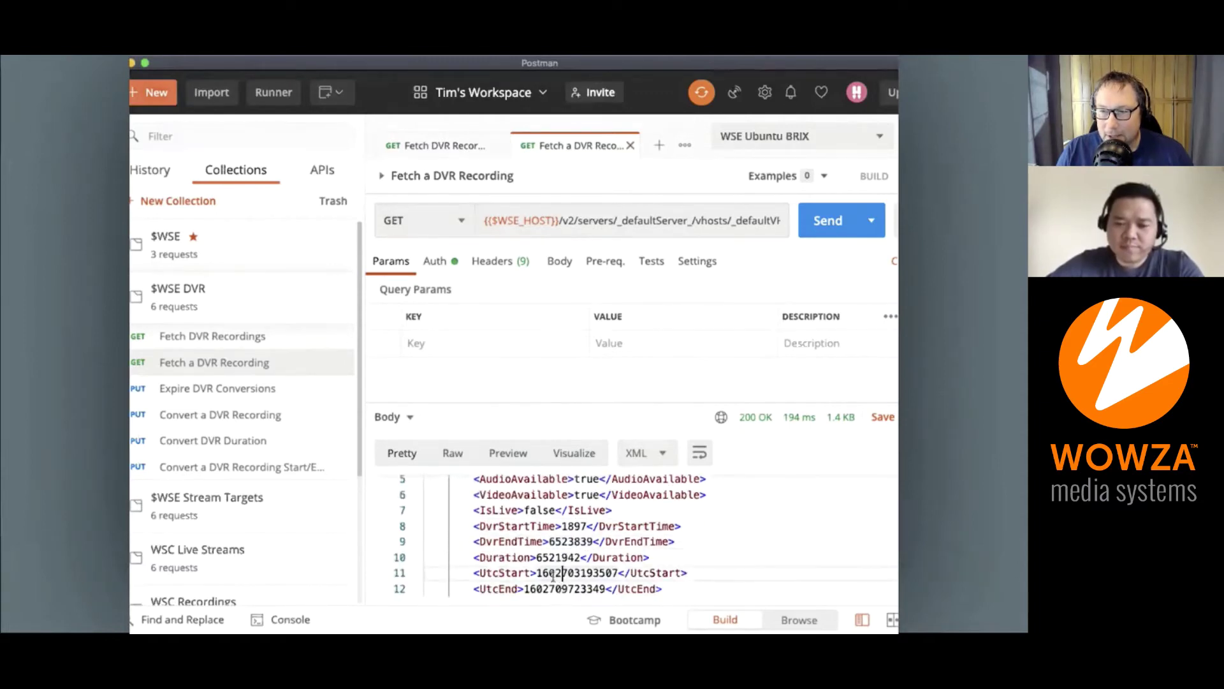
pyautogui.doubleClick(557, 560)
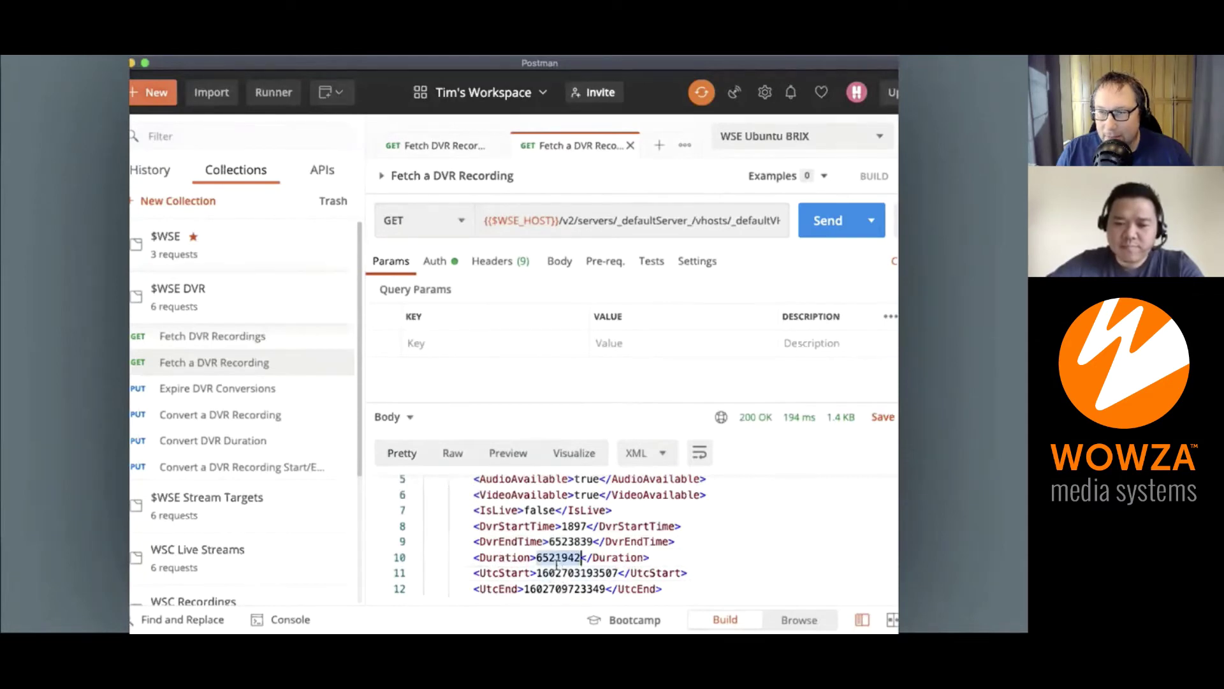
pyautogui.doubleClick(572, 542)
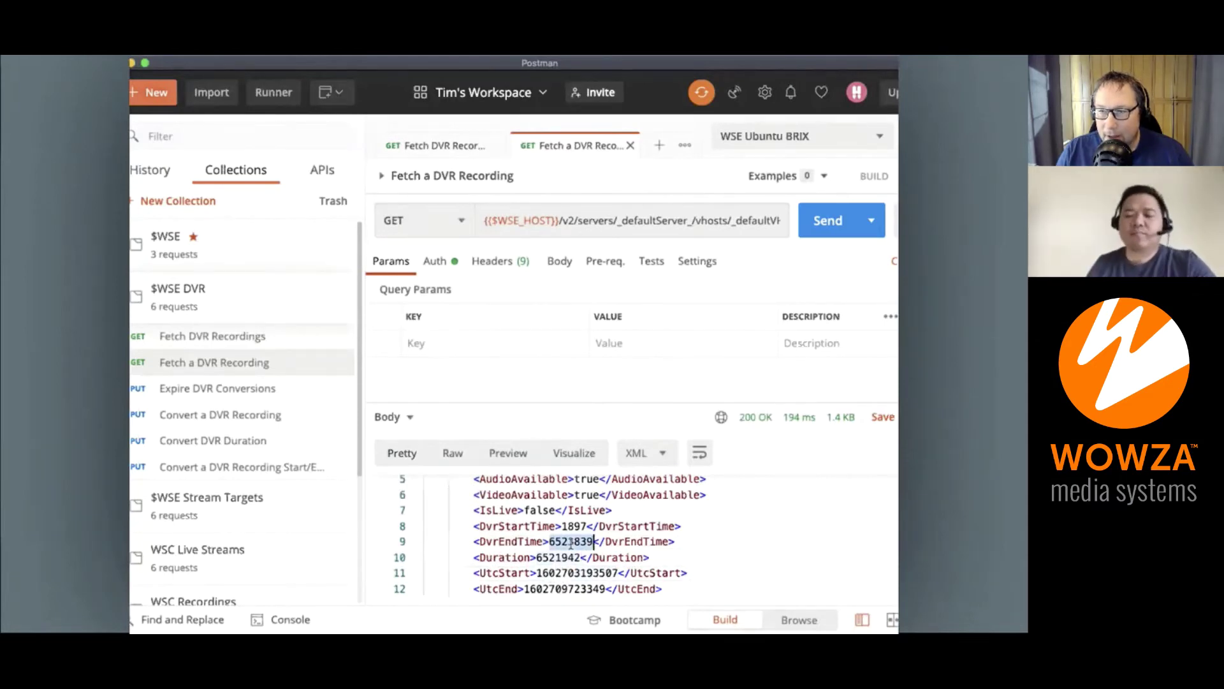
pyautogui.doubleClick(564, 573)
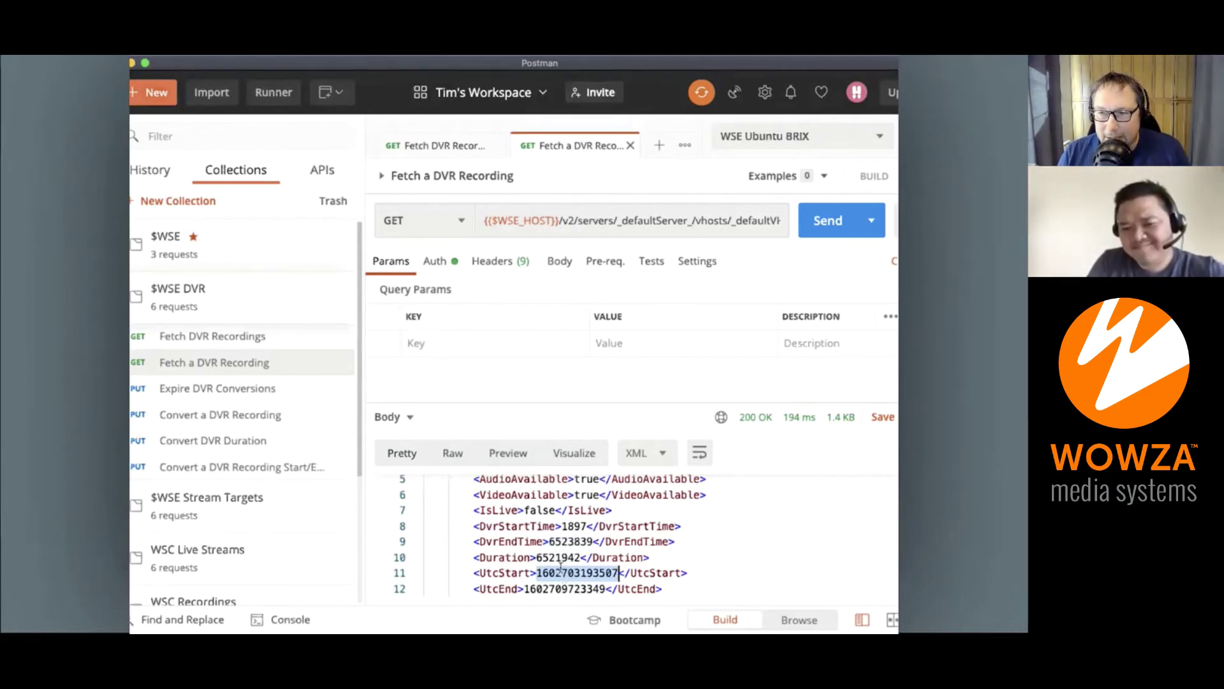
pyautogui.scroll(2, 571, 555)
pyautogui.scroll(1, 572, 554)
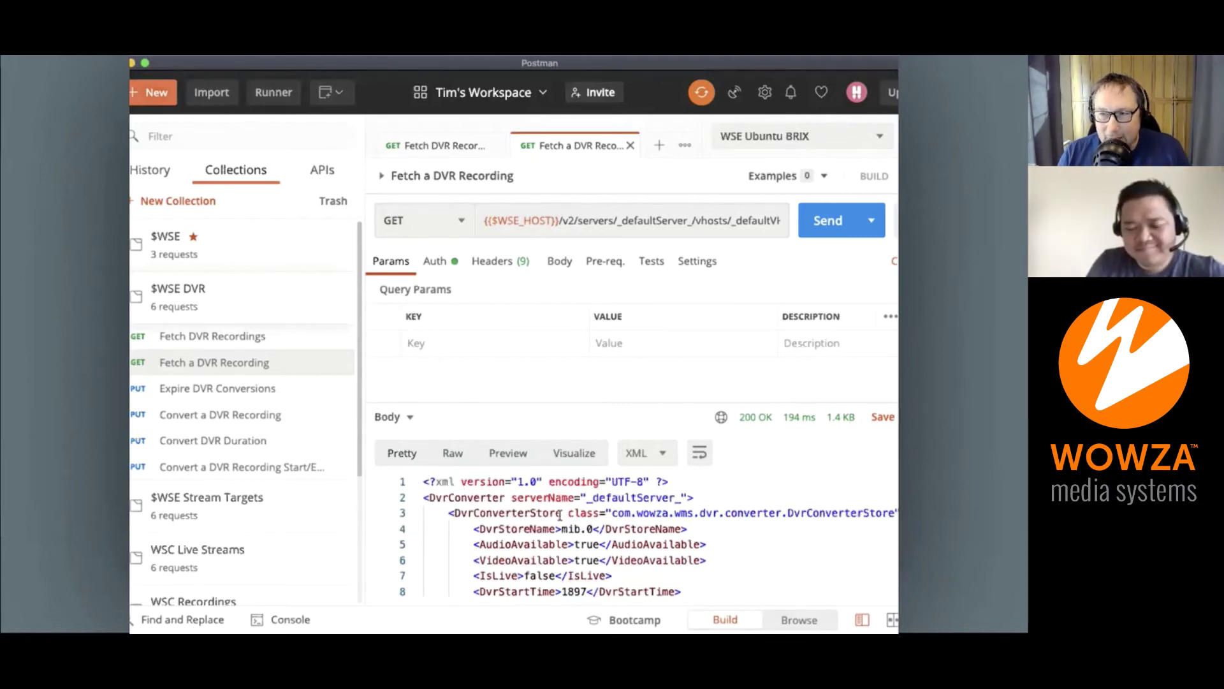
pyautogui.scroll(-2, 560, 520)
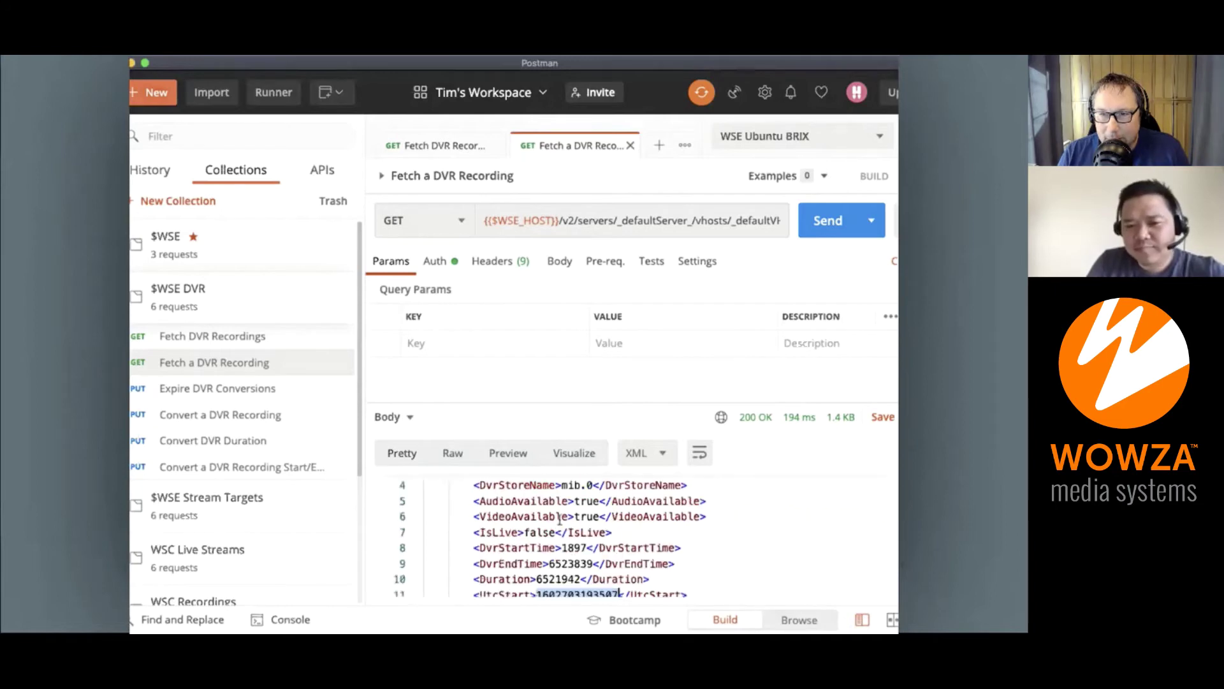
pyautogui.scroll(-3, 559, 519)
pyautogui.scroll(4, 560, 518)
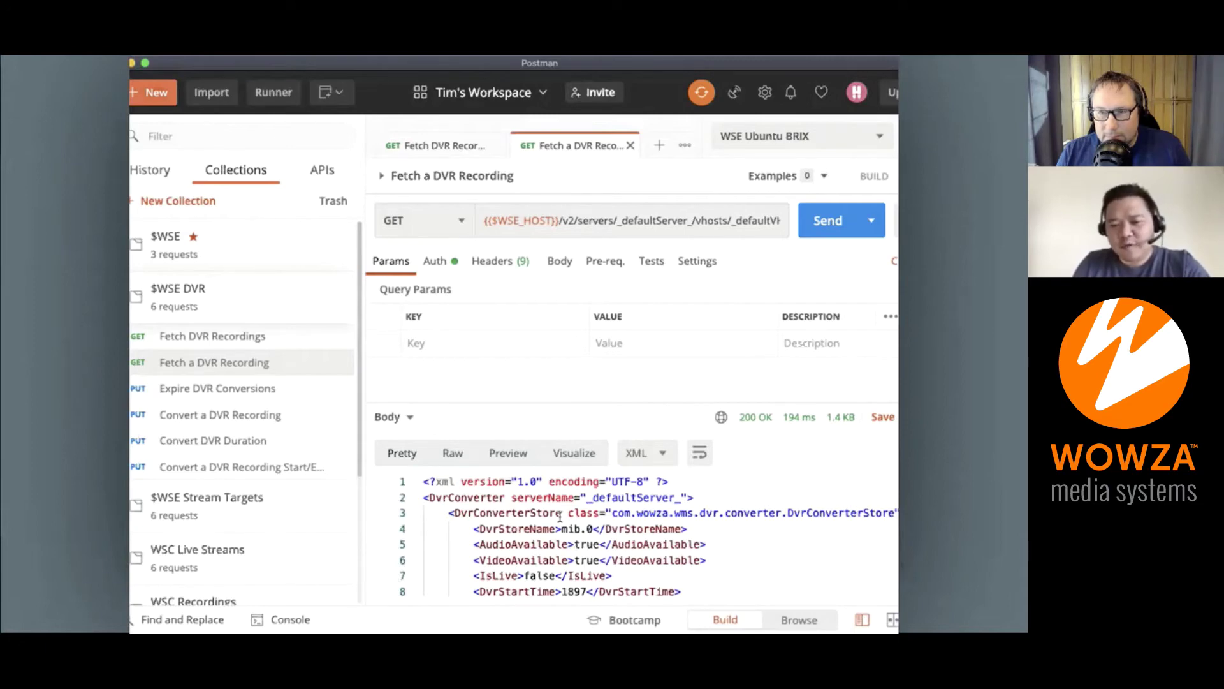
pyautogui.click(560, 262)
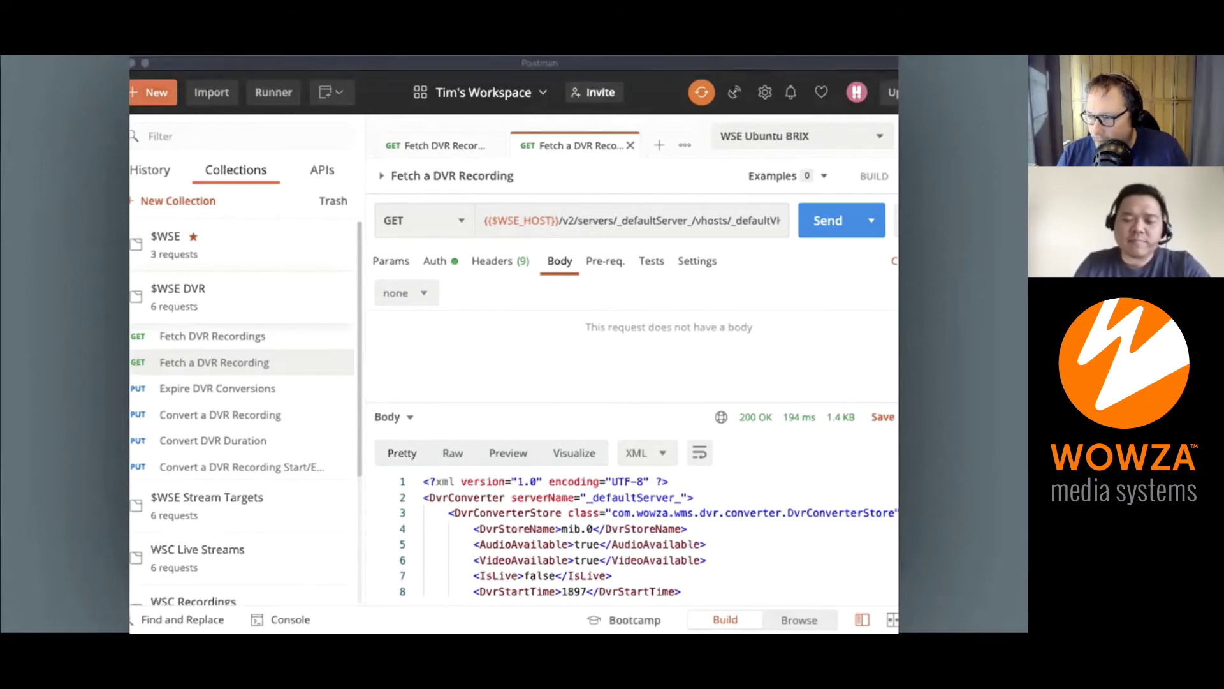
# - Switch to the browser and review the nDVR store conversion examples in the Wowza Streaming Engine REST API article
pyautogui.press('super+Tab')
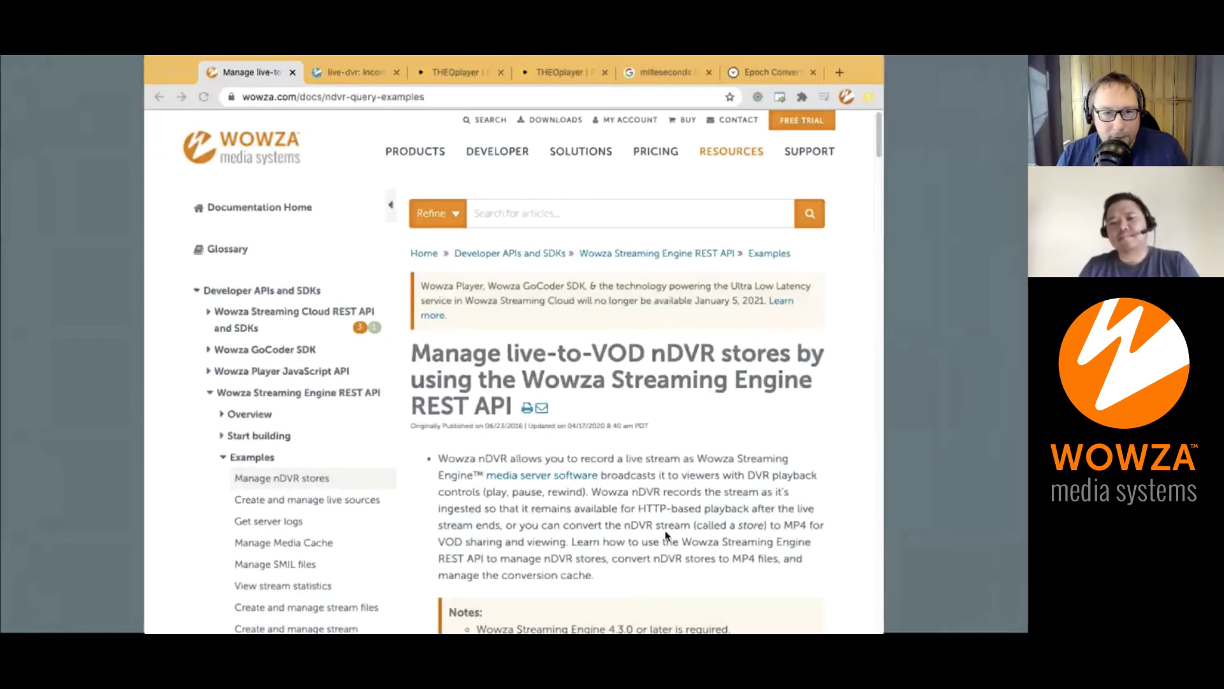
pyautogui.scroll(-5, 617, 372)
pyautogui.scroll(-15, 612, 376)
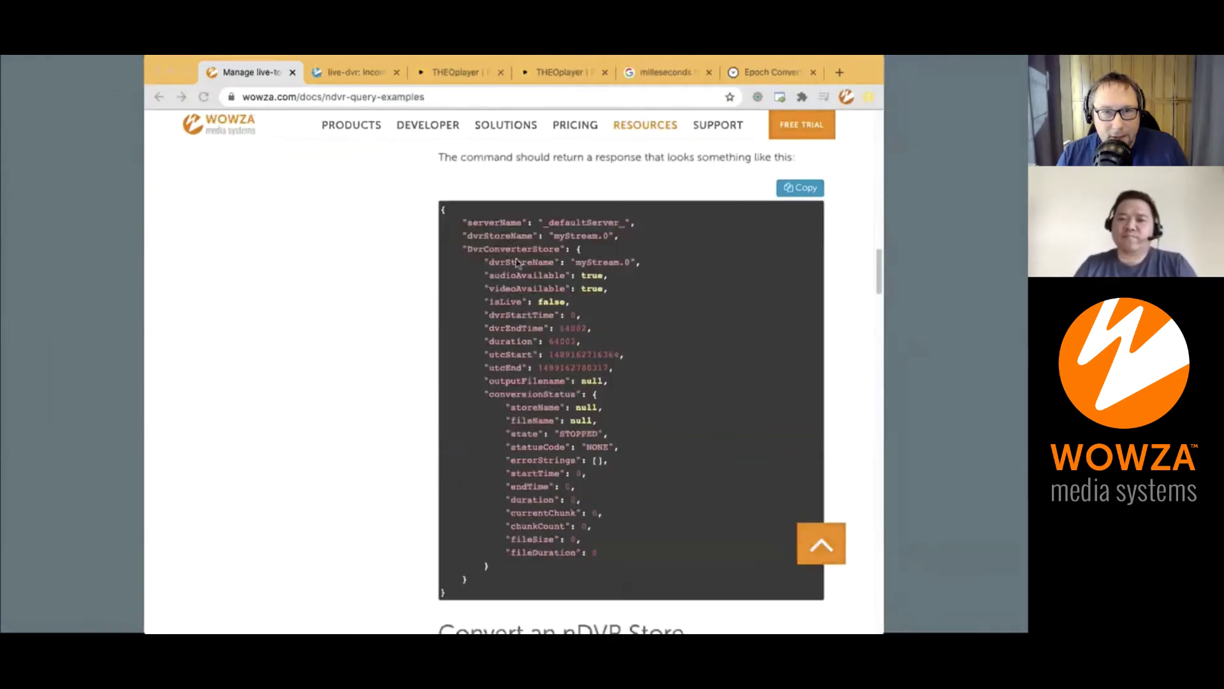
pyautogui.scroll(-7, 527, 291)
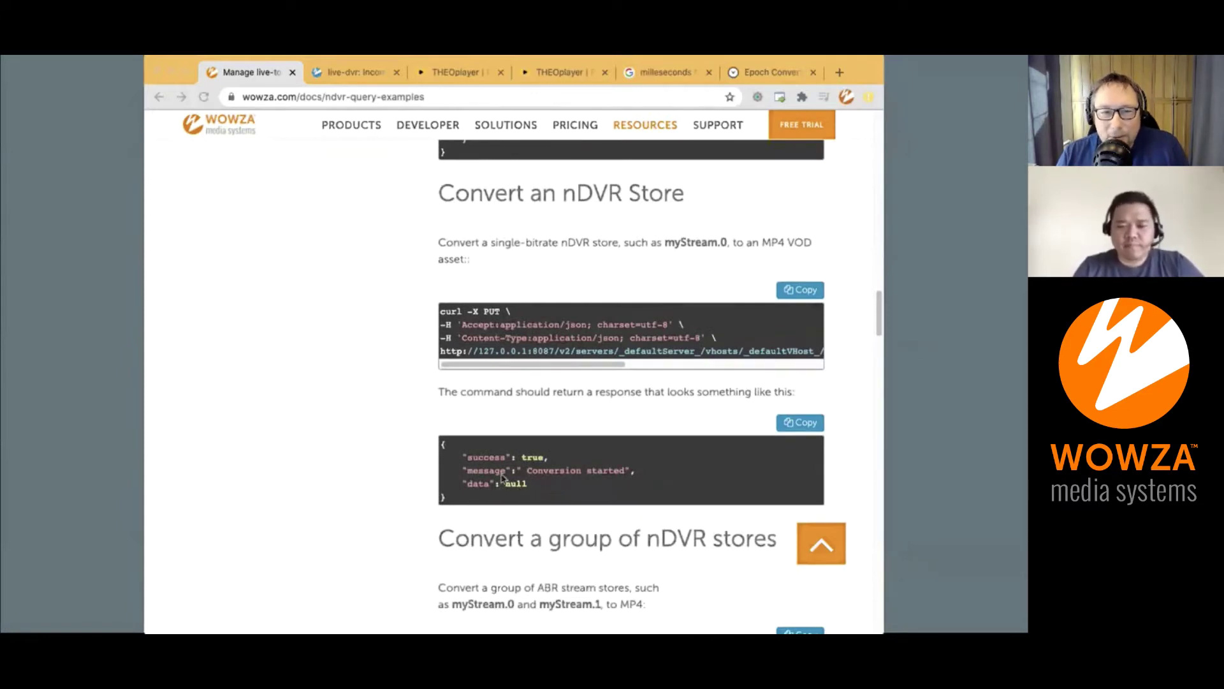
pyautogui.scroll(-3, 510, 478)
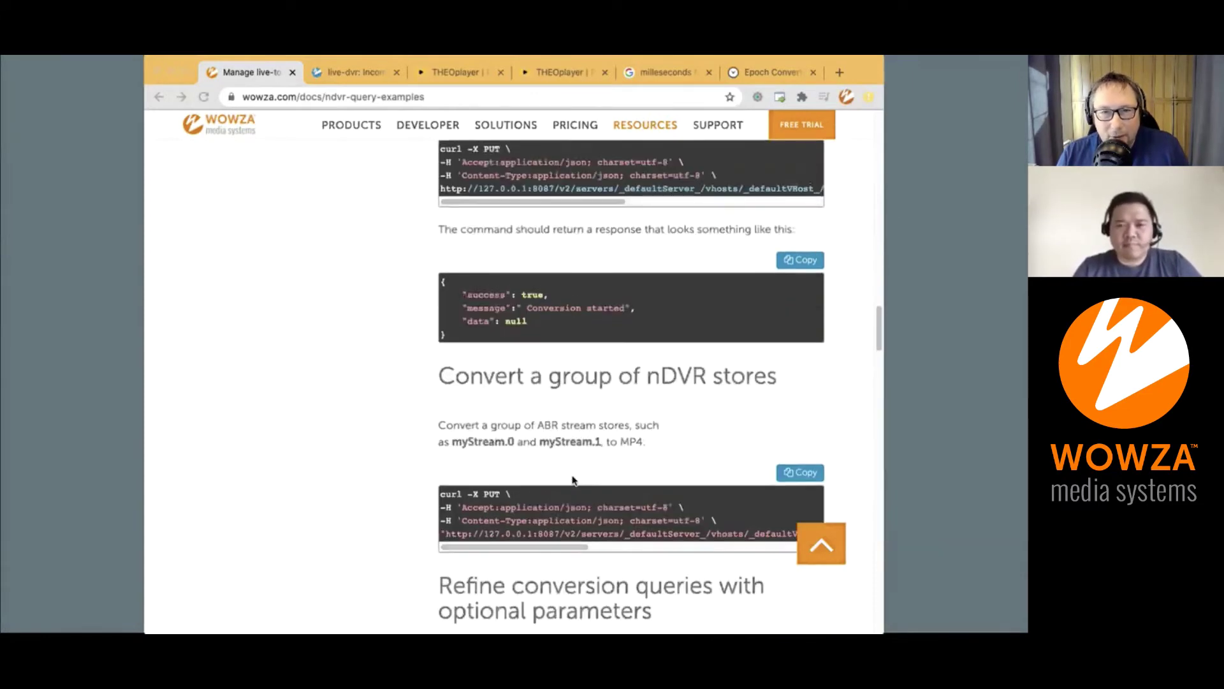
pyautogui.scroll(10, 574, 482)
pyautogui.scroll(10, 576, 479)
pyautogui.scroll(15, 576, 480)
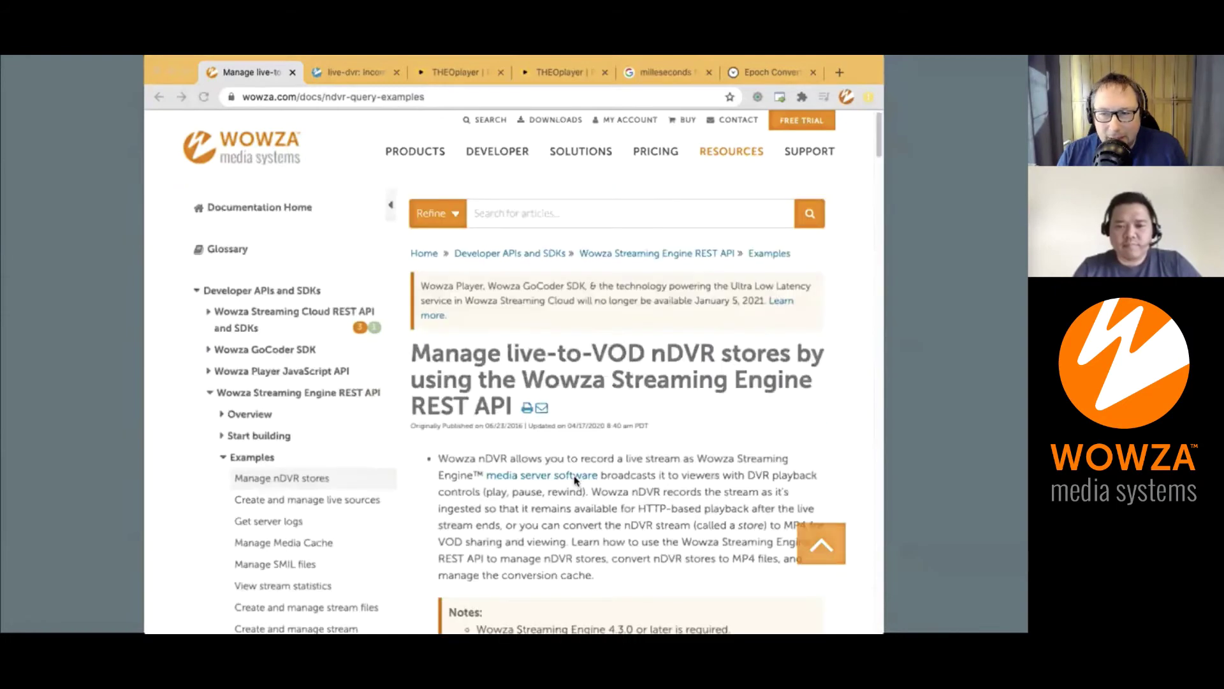
# - Look over the notes in the nDVR article and switch to the file transfer window to check the live-dvr folder
pyautogui.press('super+Tab')
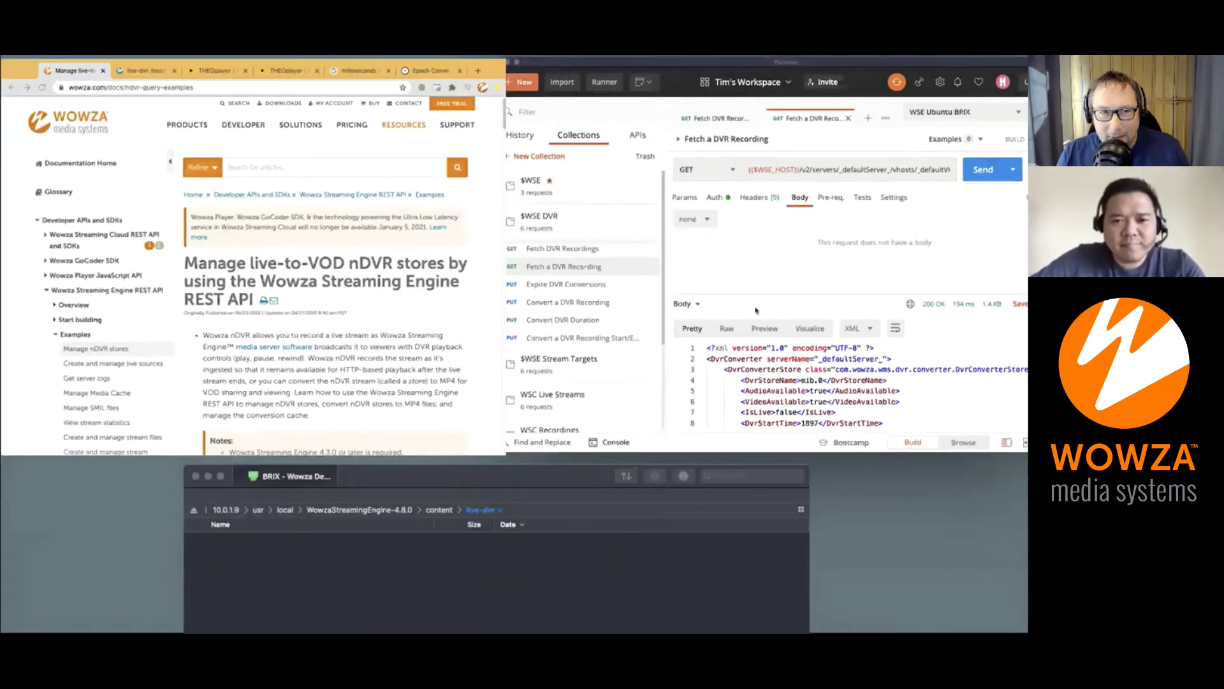
pyautogui.scroll(-1, 203, 253)
pyautogui.scroll(-5, 202, 252)
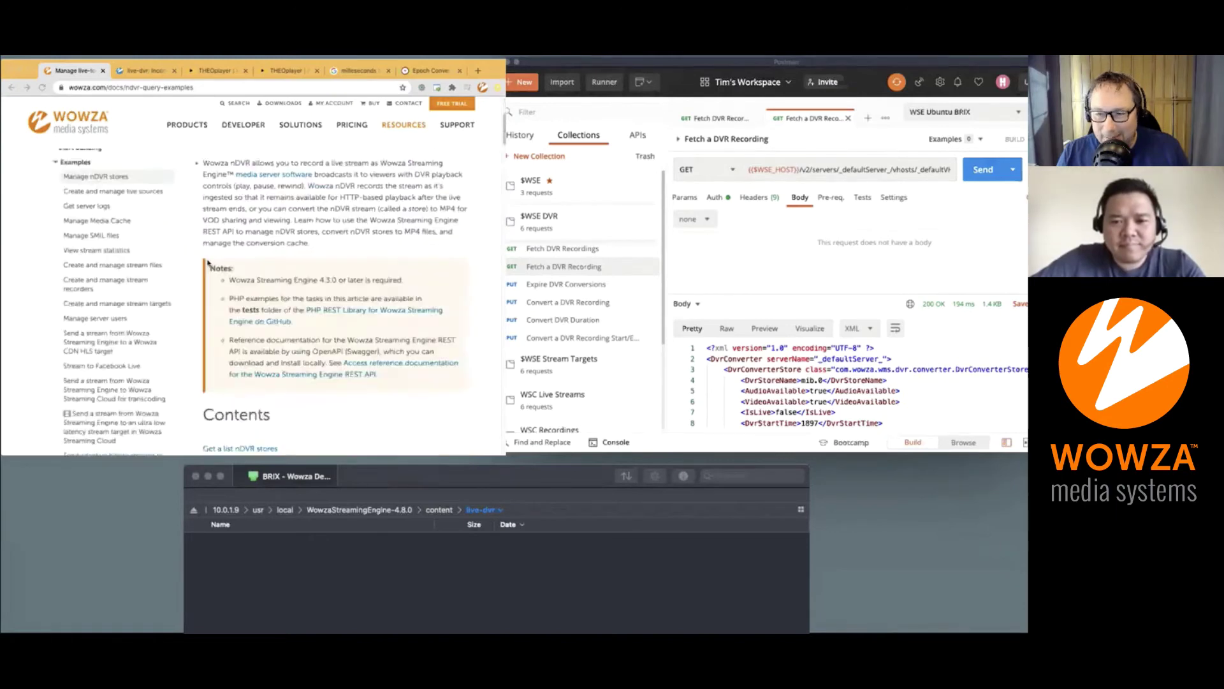
pyautogui.scroll(6, 208, 264)
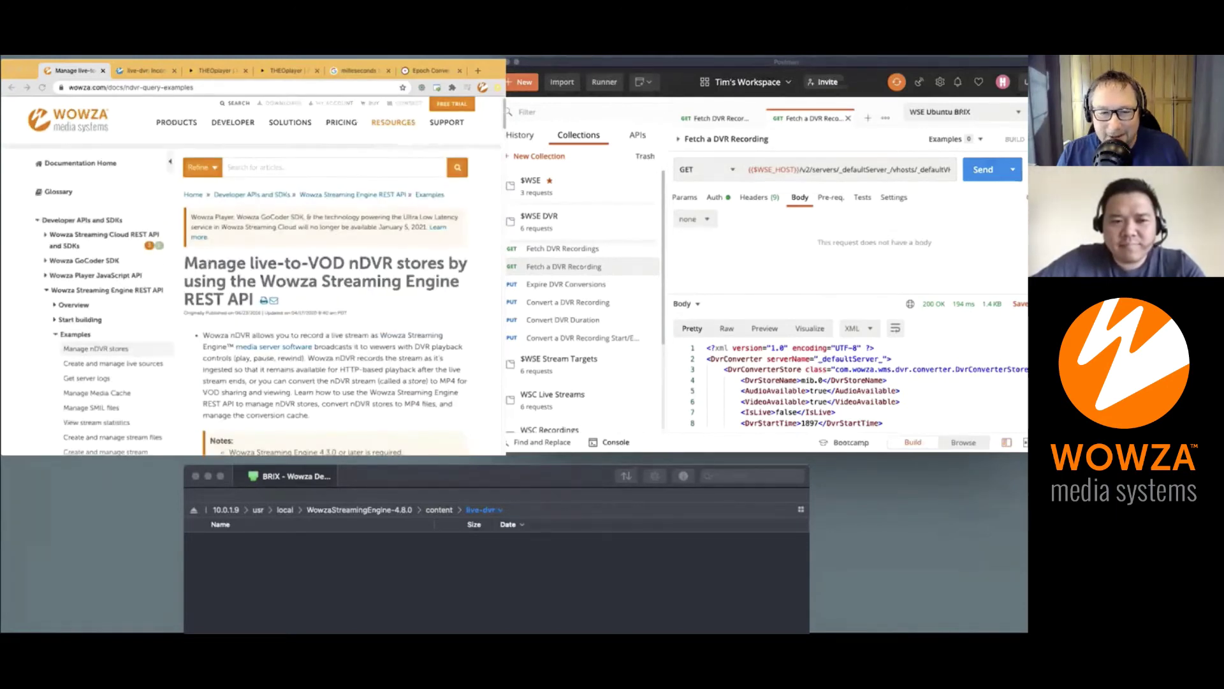
pyautogui.click(558, 621)
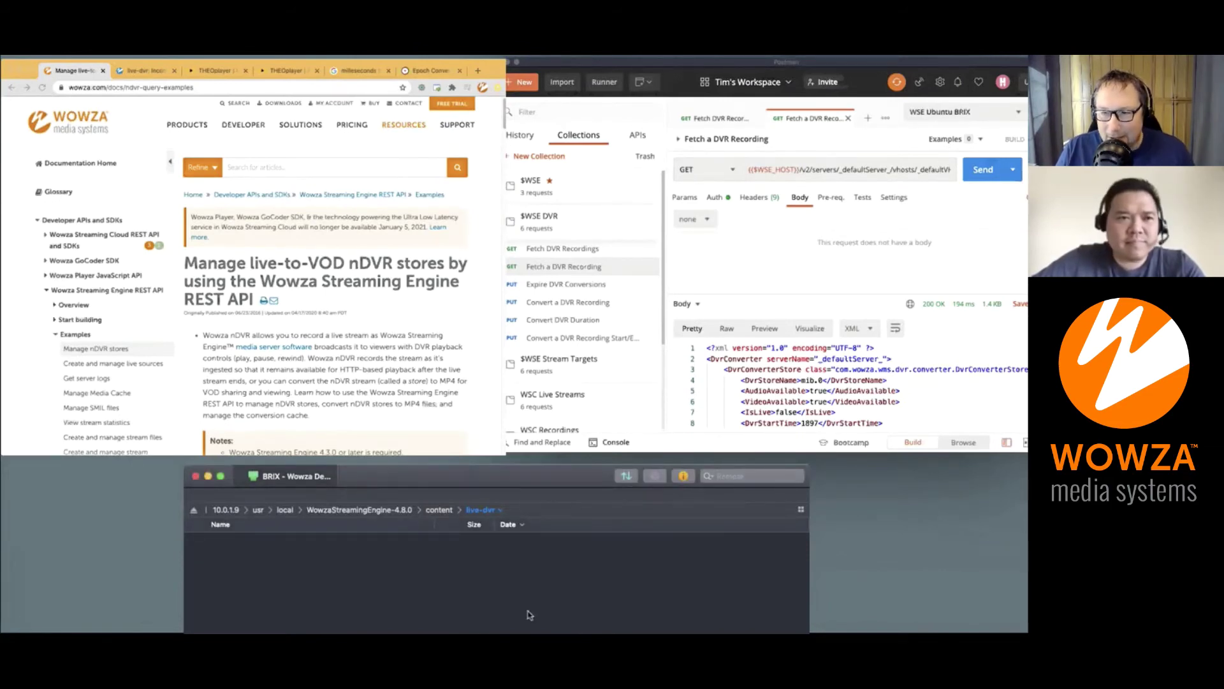
# - Switch to Postman, open the Expire DVR Conversions request in a new tab and send it
pyautogui.click(615, 267)
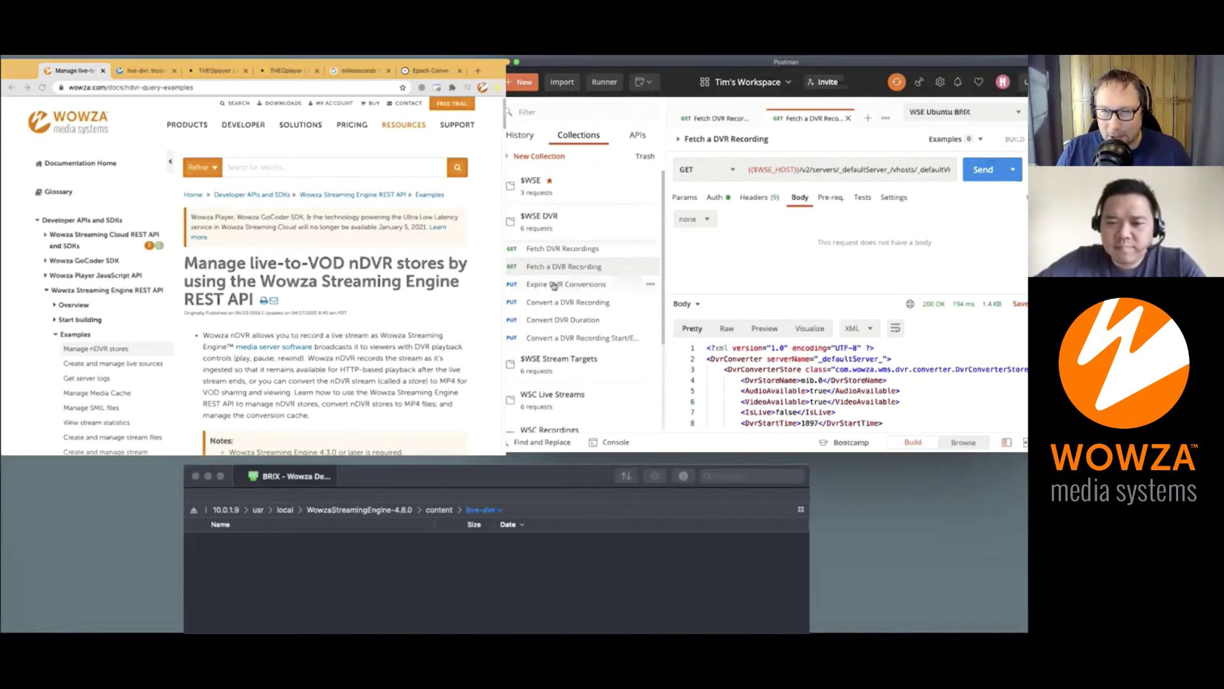
pyautogui.press('super+t')
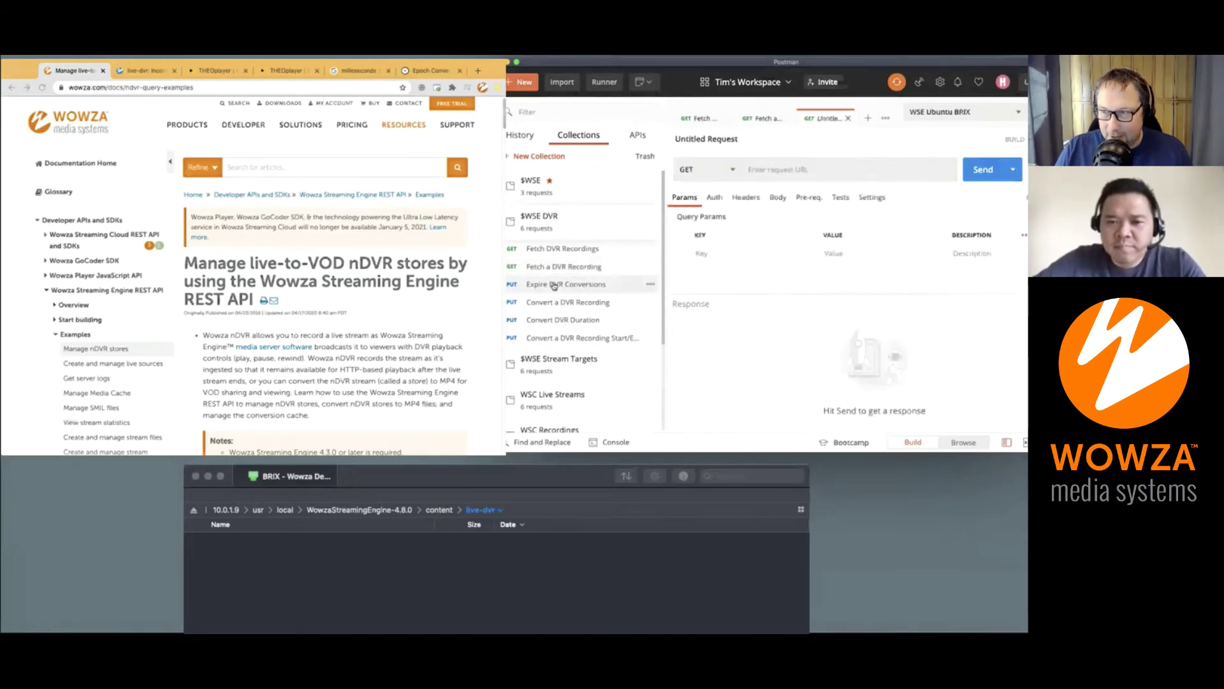
pyautogui.click(554, 286)
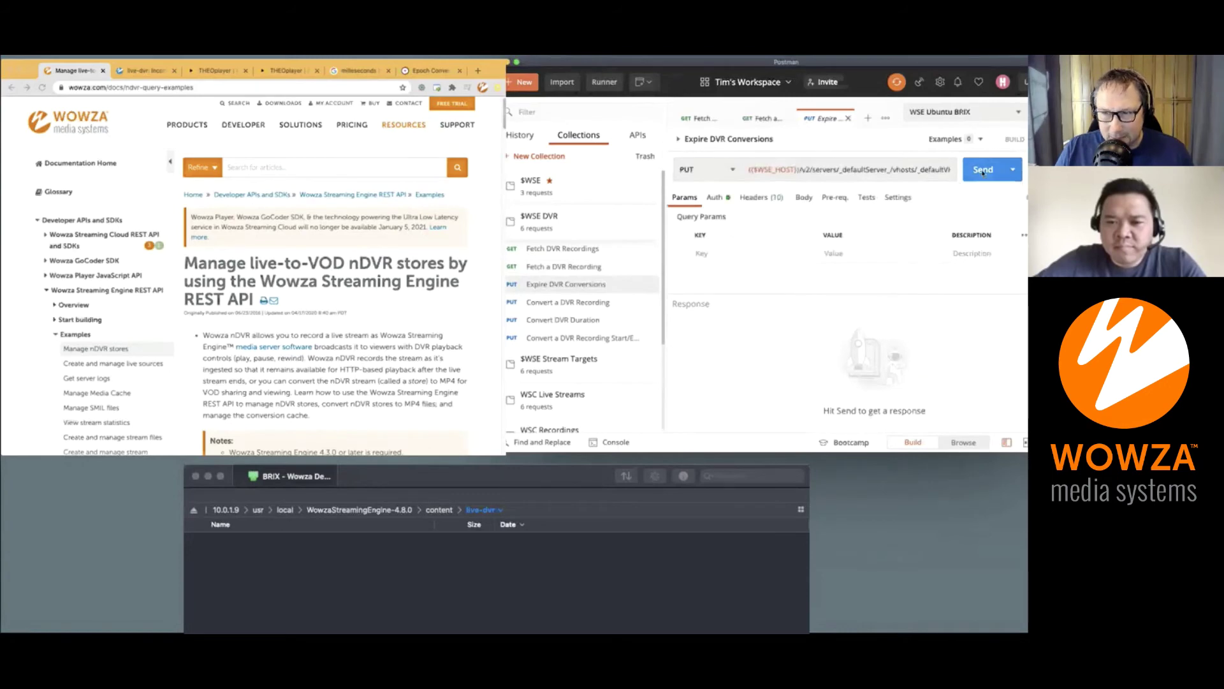
pyautogui.click(984, 172)
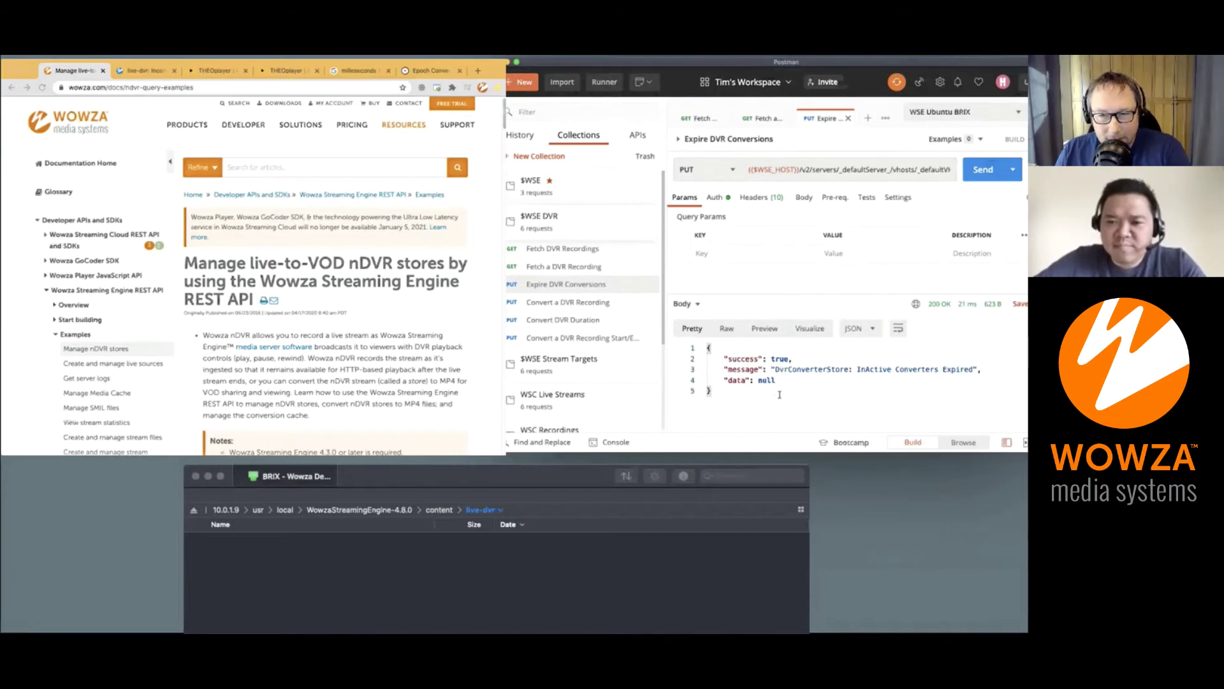
# - Open the Convert DVR Duration request and review the Convert an nDVR Store example in the browser article
pyautogui.click(563, 322)
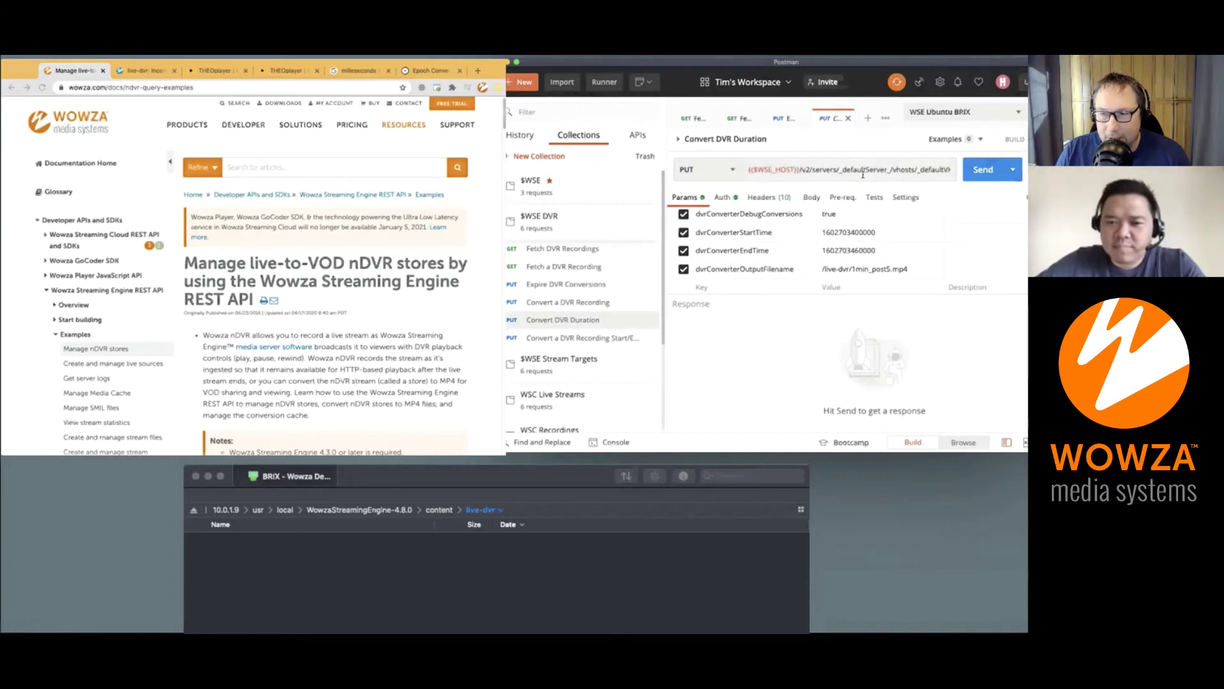
pyautogui.scroll(-15, 279, 265)
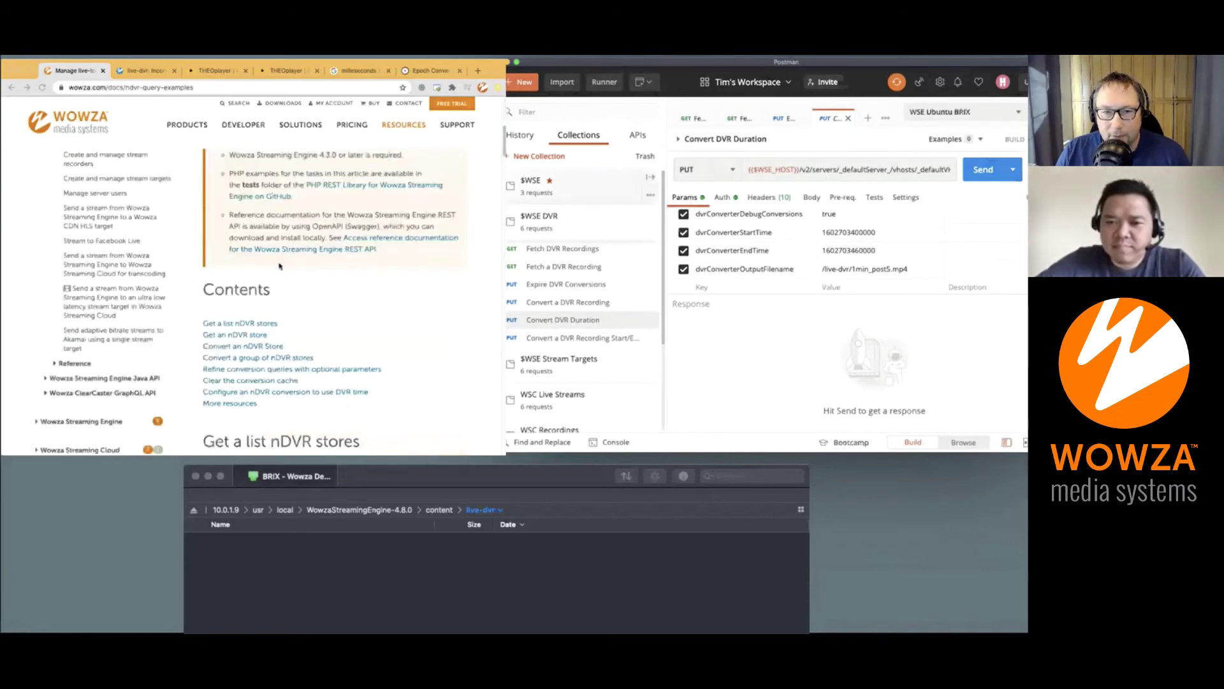
pyautogui.scroll(-10, 279, 266)
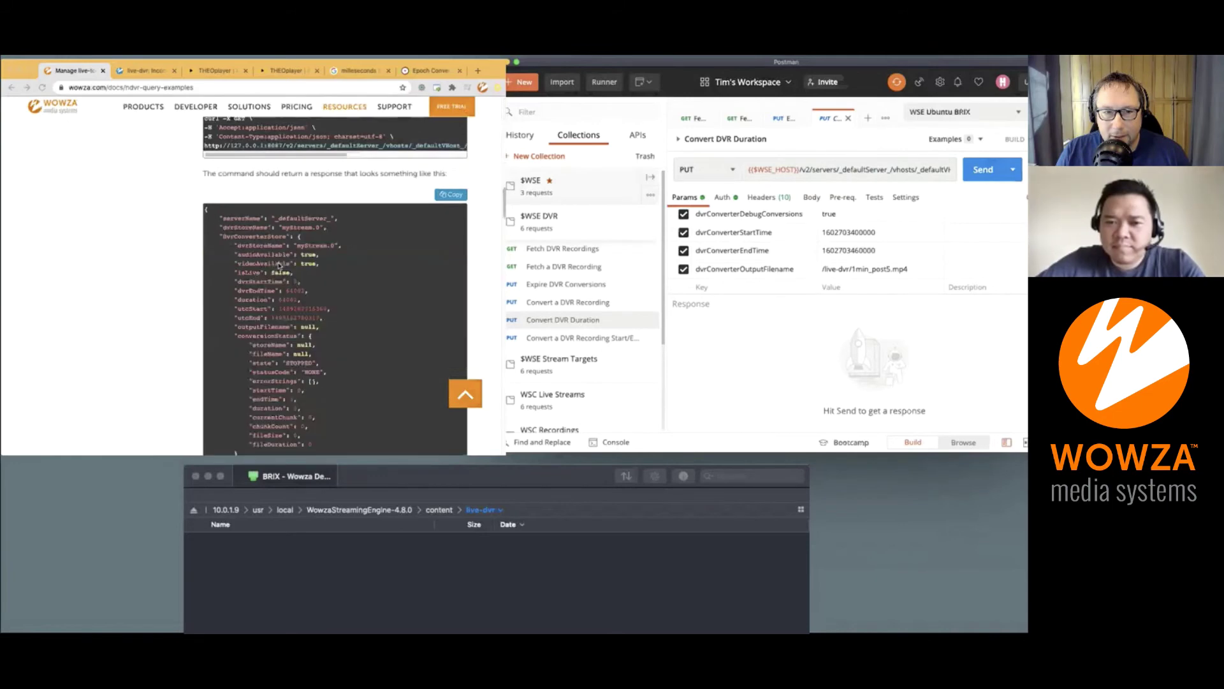
pyautogui.scroll(-3, 278, 265)
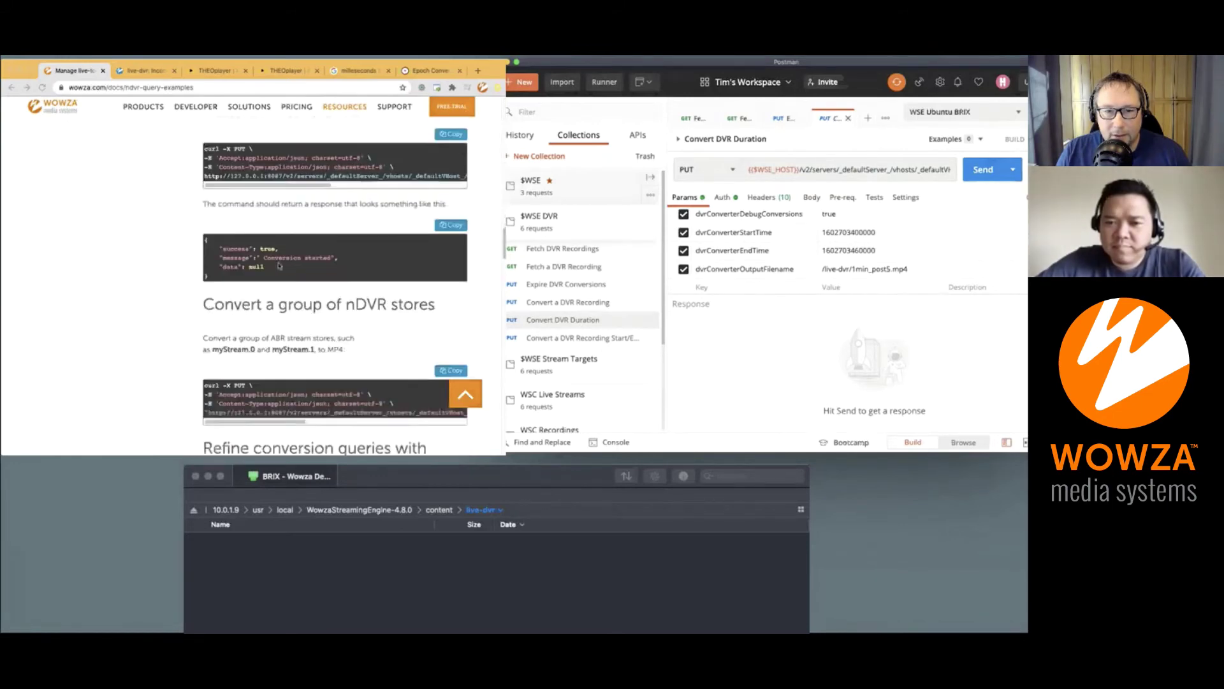
pyautogui.scroll(4, 276, 265)
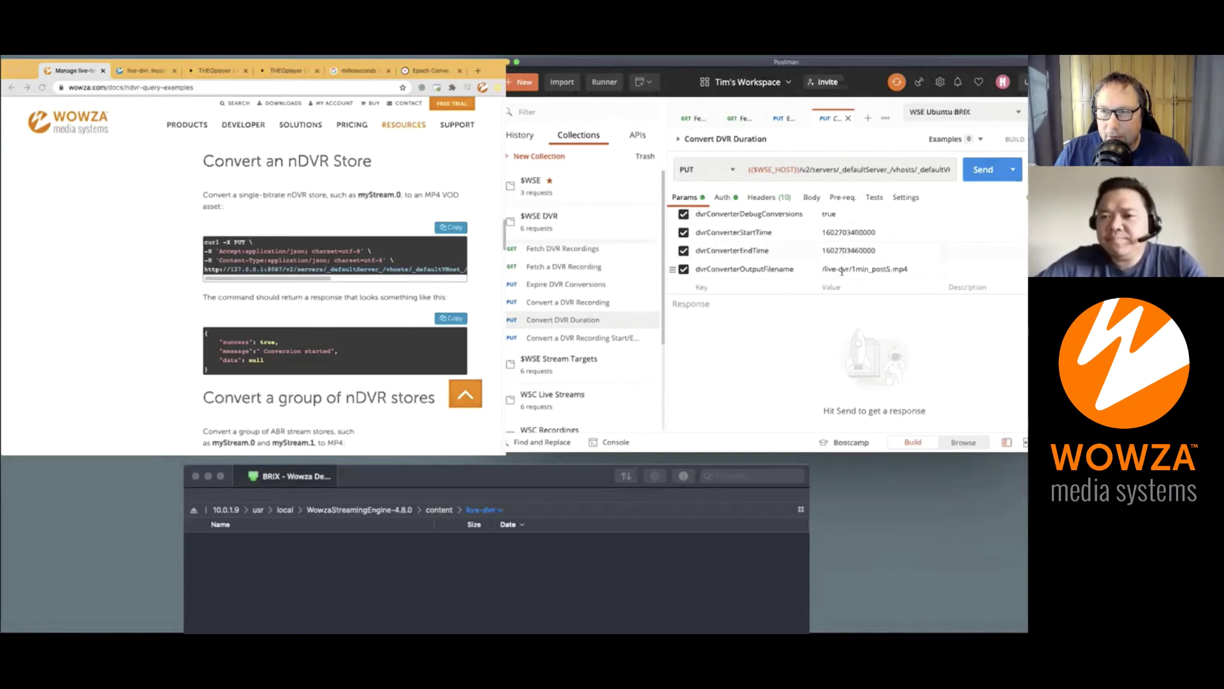
# - Examine the output filename, start time and end time parameters of the Convert DVR Duration request in Postman
pyautogui.moveTo(823, 273); pyautogui.dragTo(869, 275)
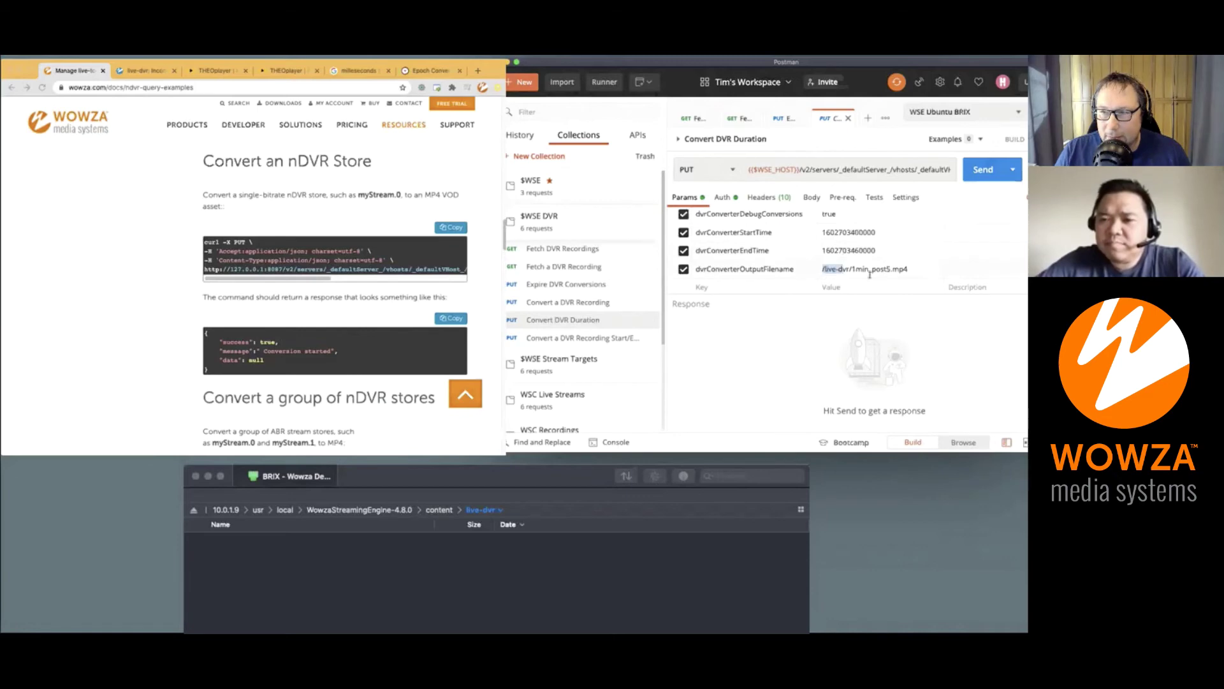
pyautogui.click(861, 238)
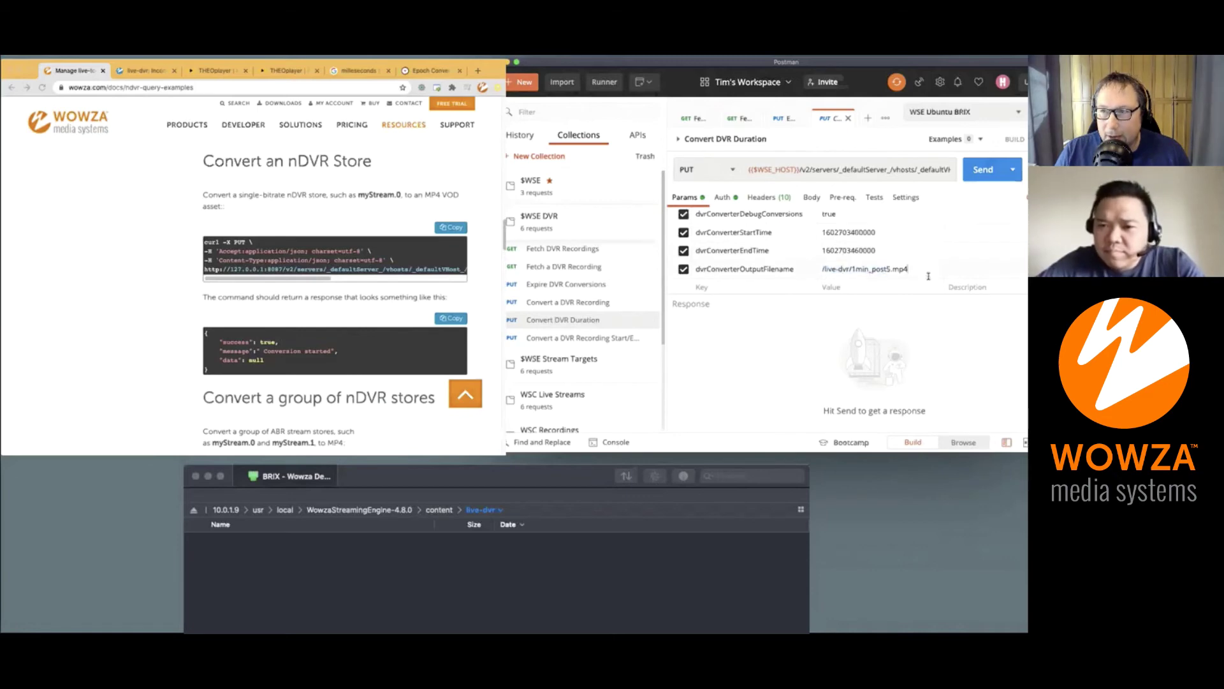
pyautogui.doubleClick(850, 234)
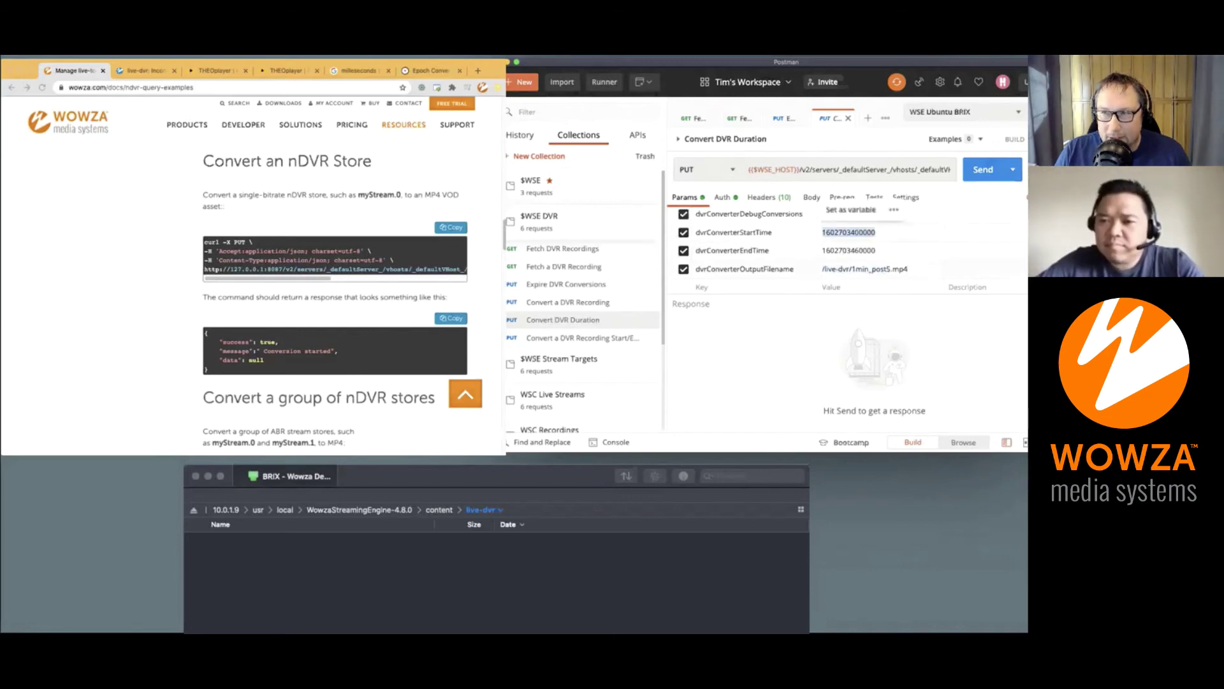
pyautogui.doubleClick(839, 251)
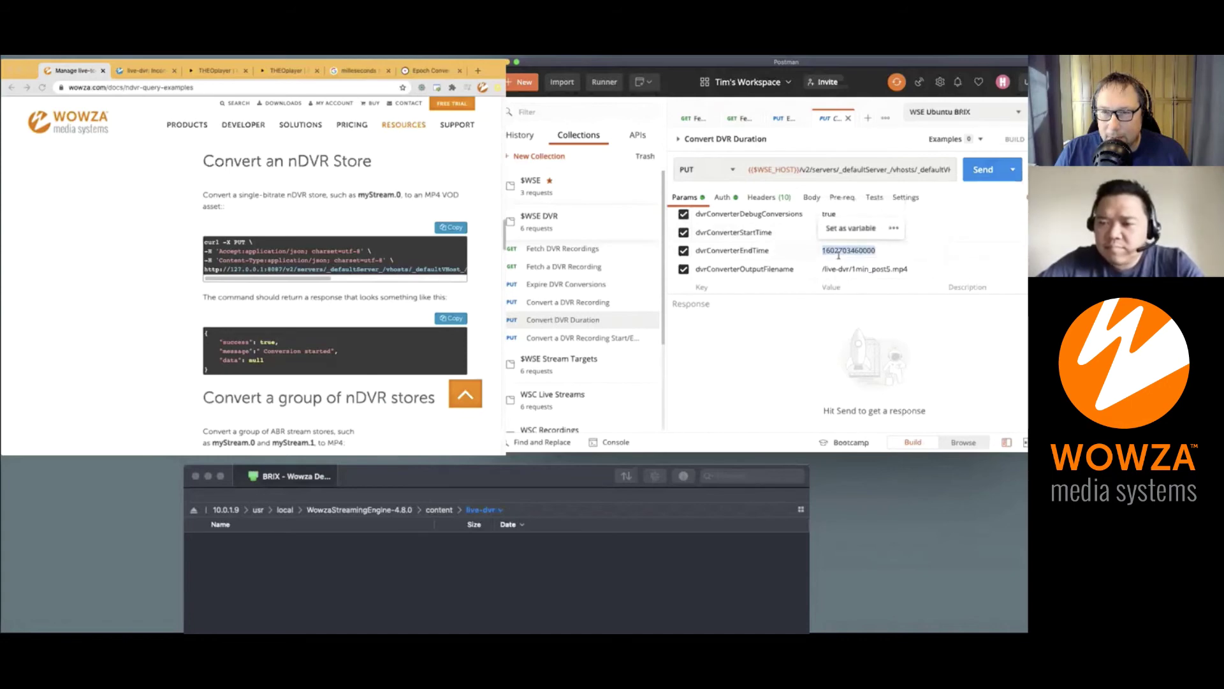
# - Copy the UtcStart value from the response of the Fetch a DVR Recording request
pyautogui.click(557, 270)
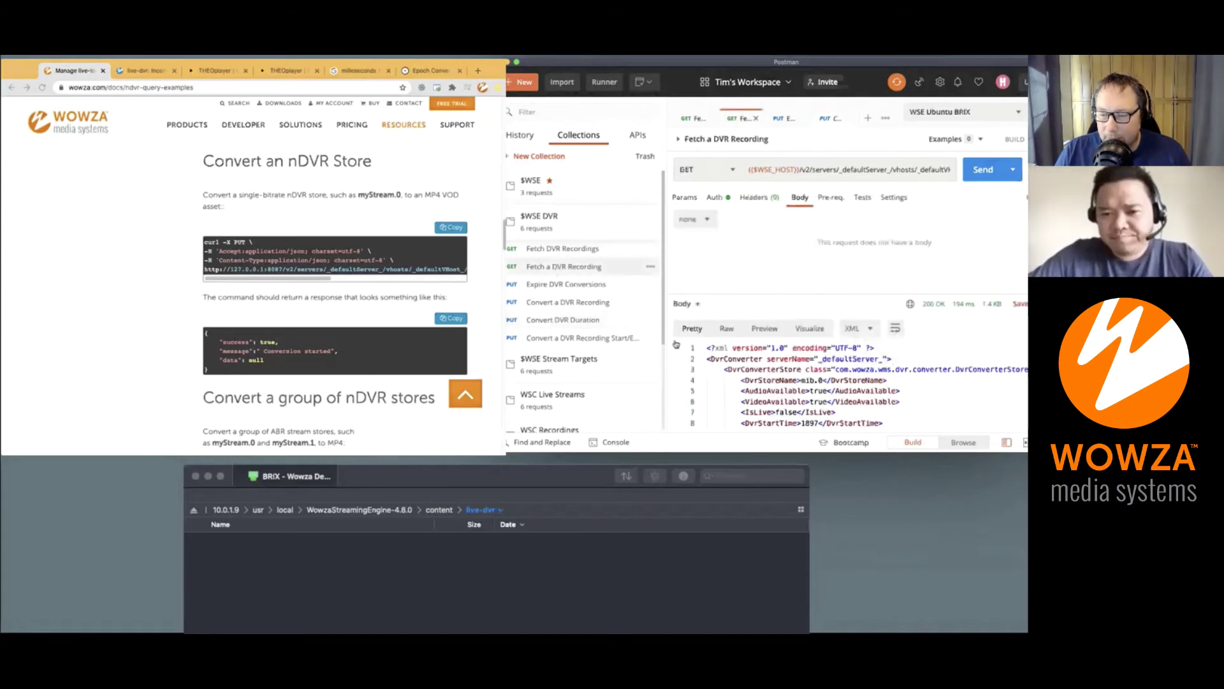
pyautogui.scroll(-3, 808, 388)
pyautogui.scroll(-1, 808, 388)
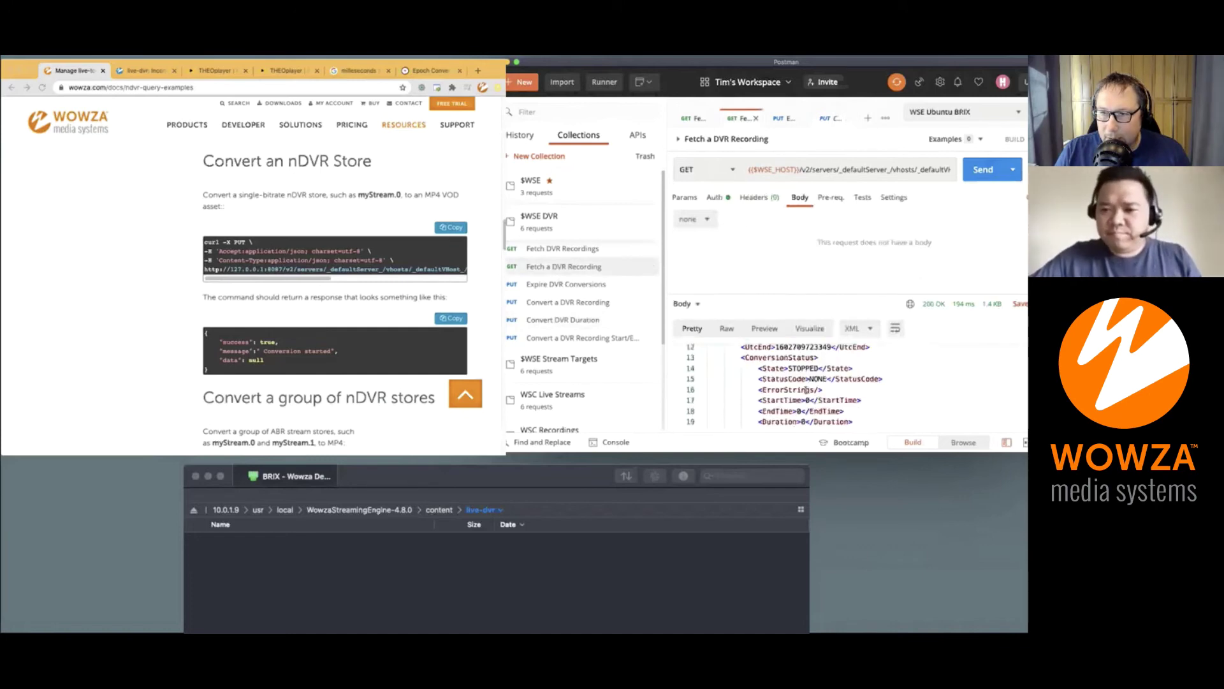
pyautogui.scroll(4, 805, 389)
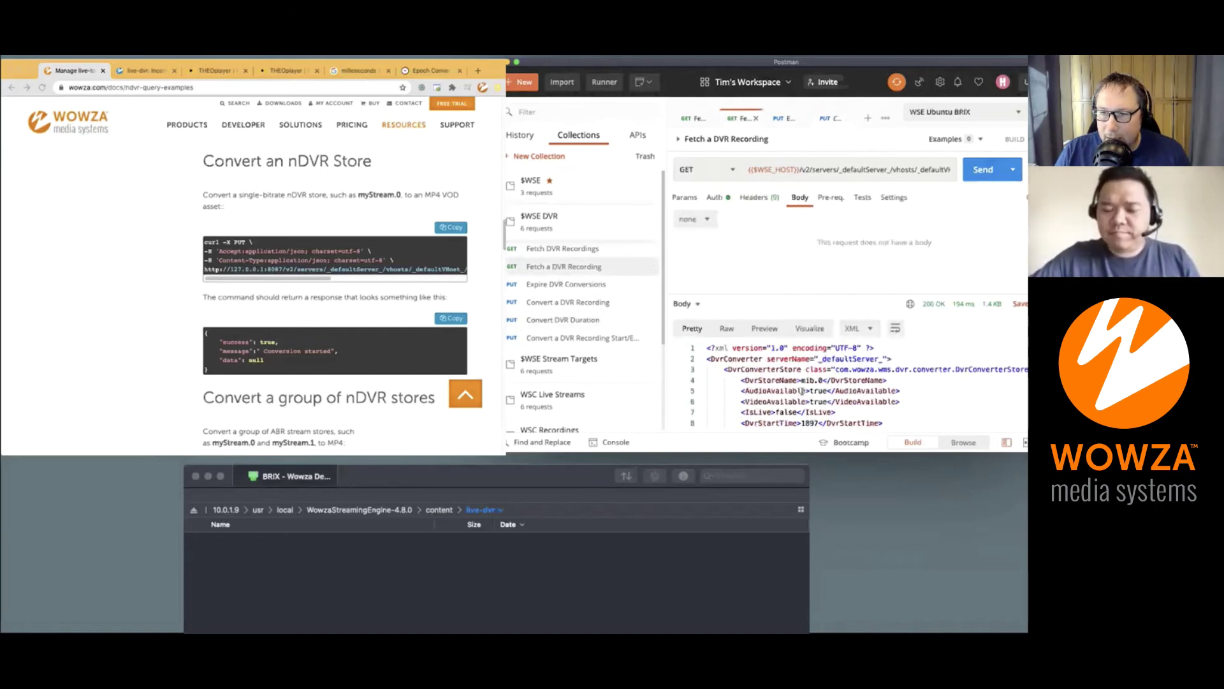
pyautogui.scroll(-1, 803, 390)
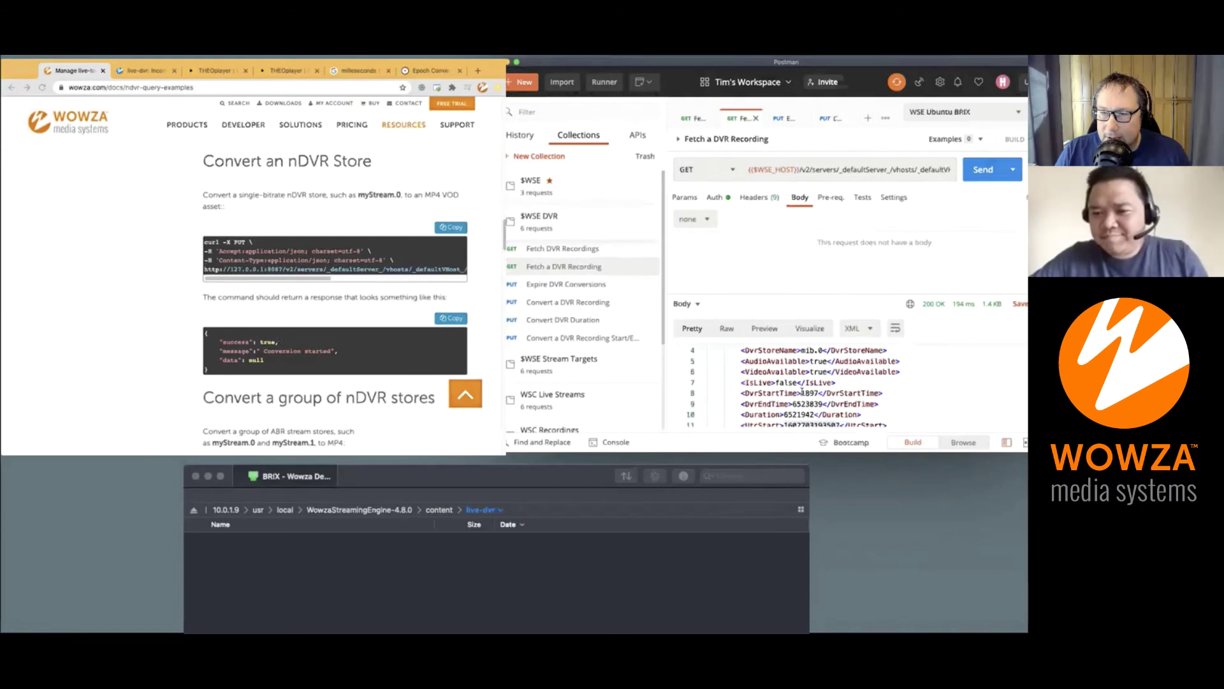
pyautogui.scroll(-1, 822, 394)
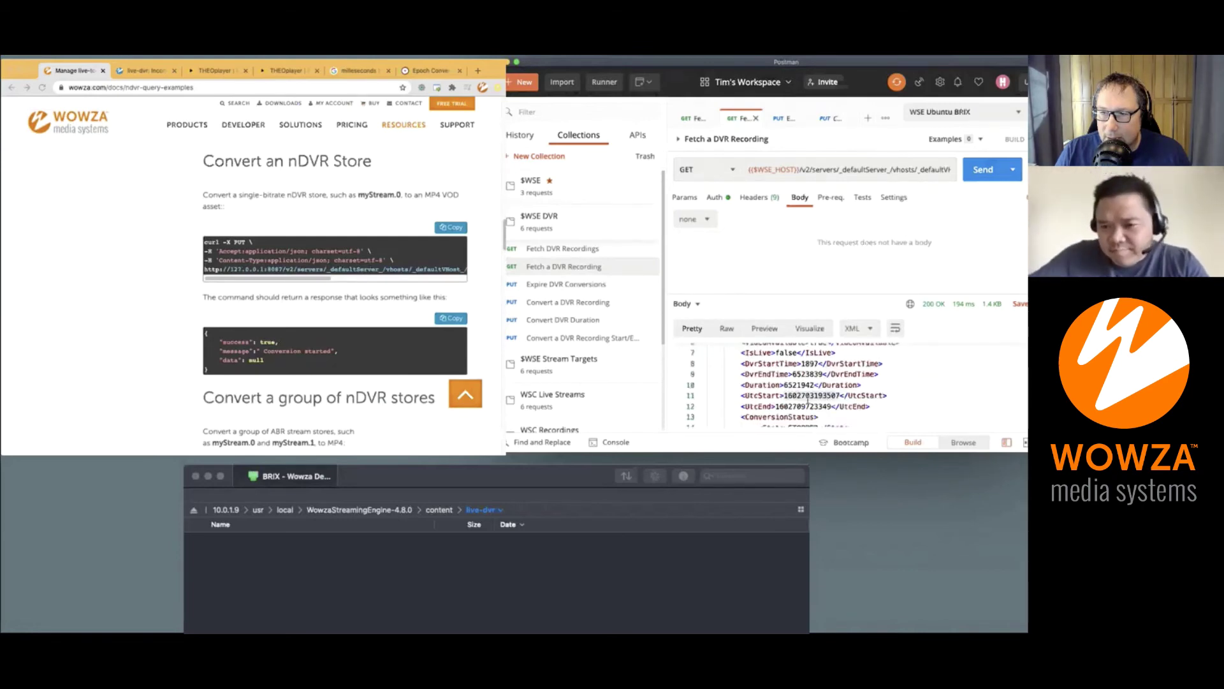
pyautogui.doubleClick(808, 396)
pyautogui.press('super+c')
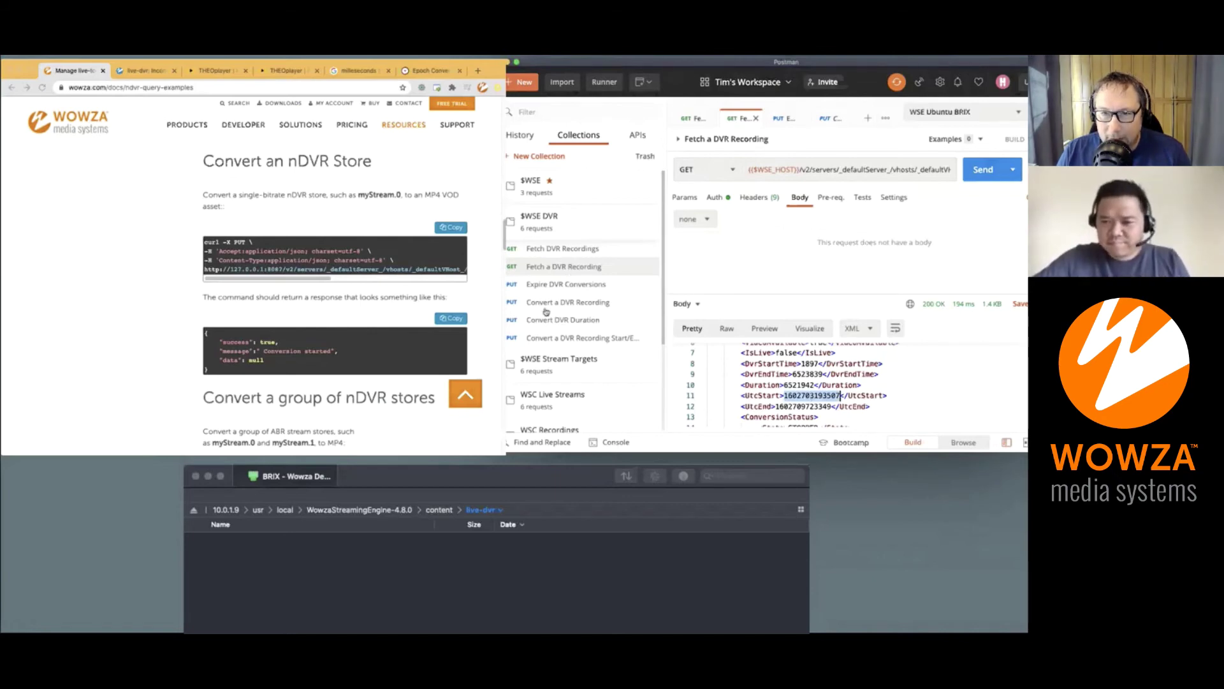
pyautogui.click(584, 304)
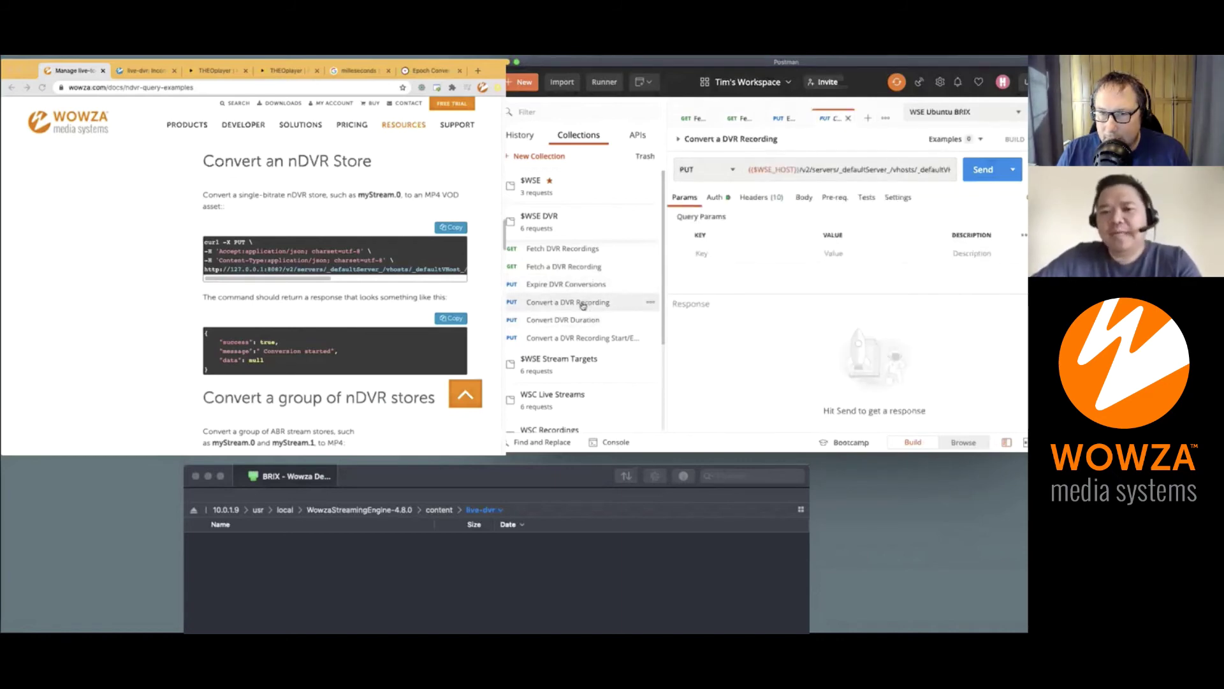
pyautogui.click(652, 316)
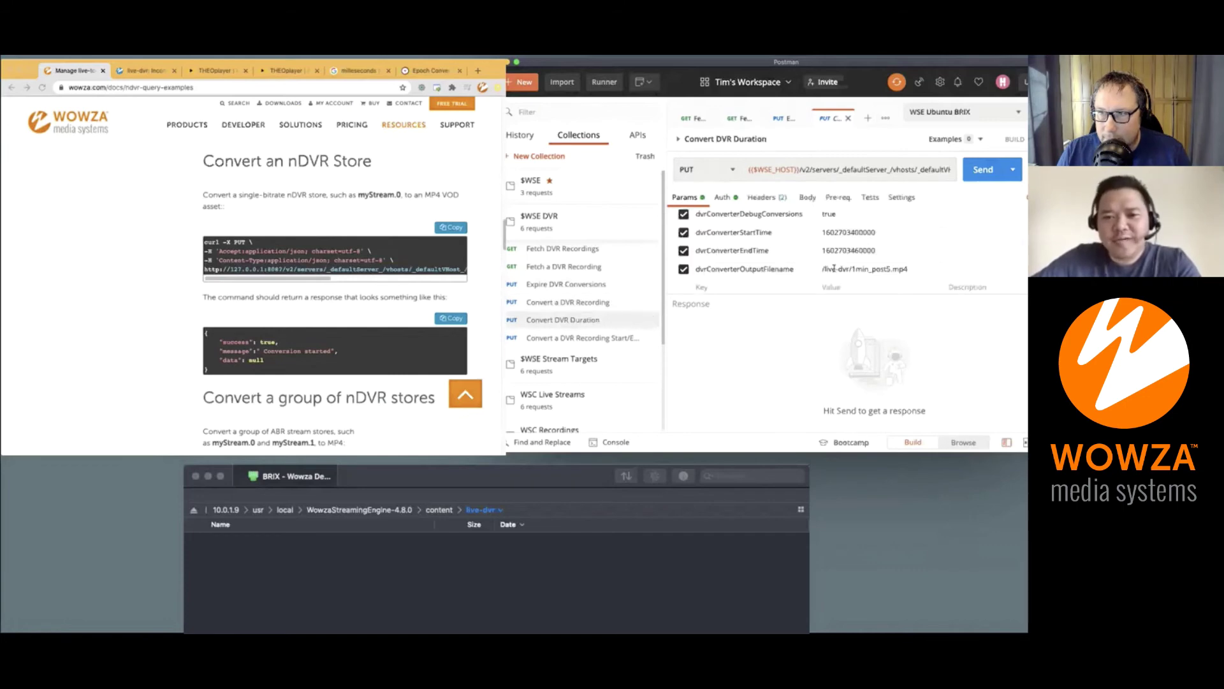
pyautogui.moveTo(877, 235); pyautogui.dragTo(812, 234)
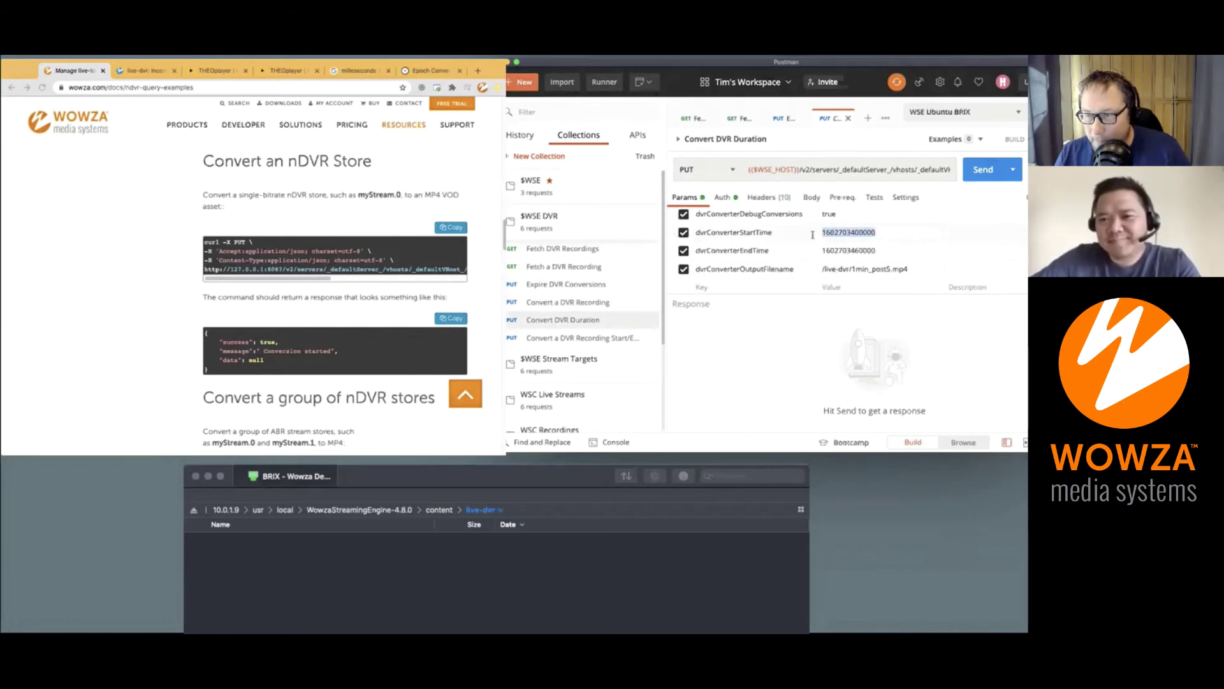
pyautogui.press('super+v')
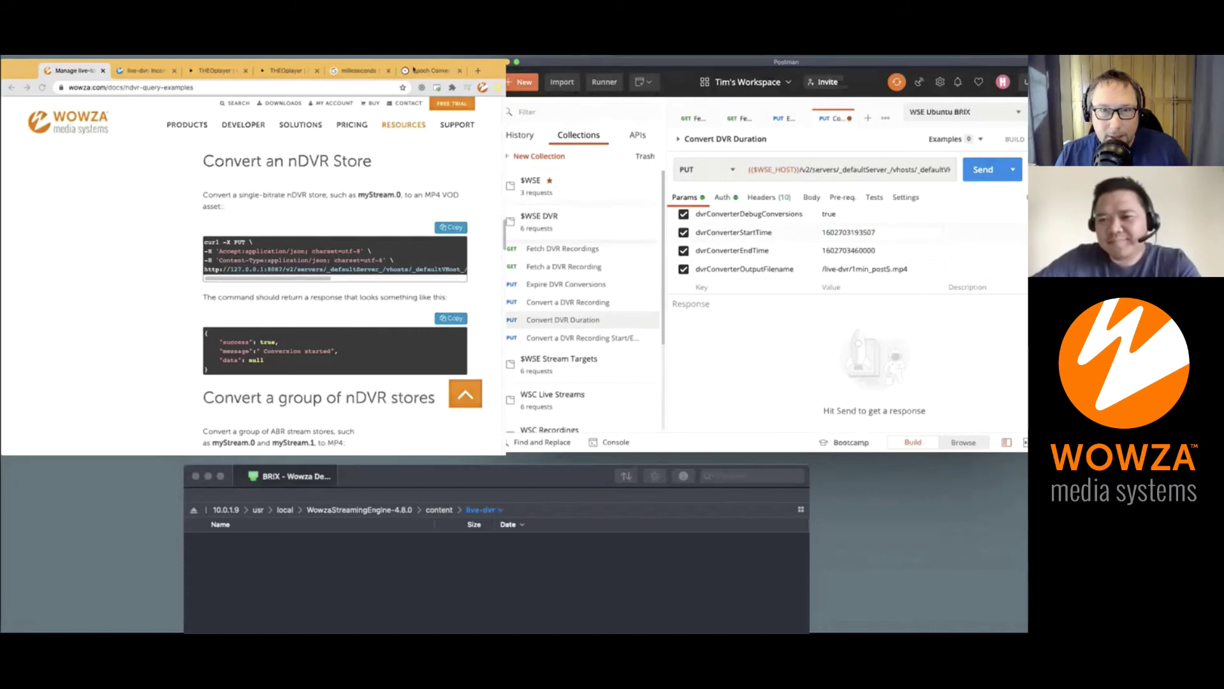
pyautogui.click(425, 70)
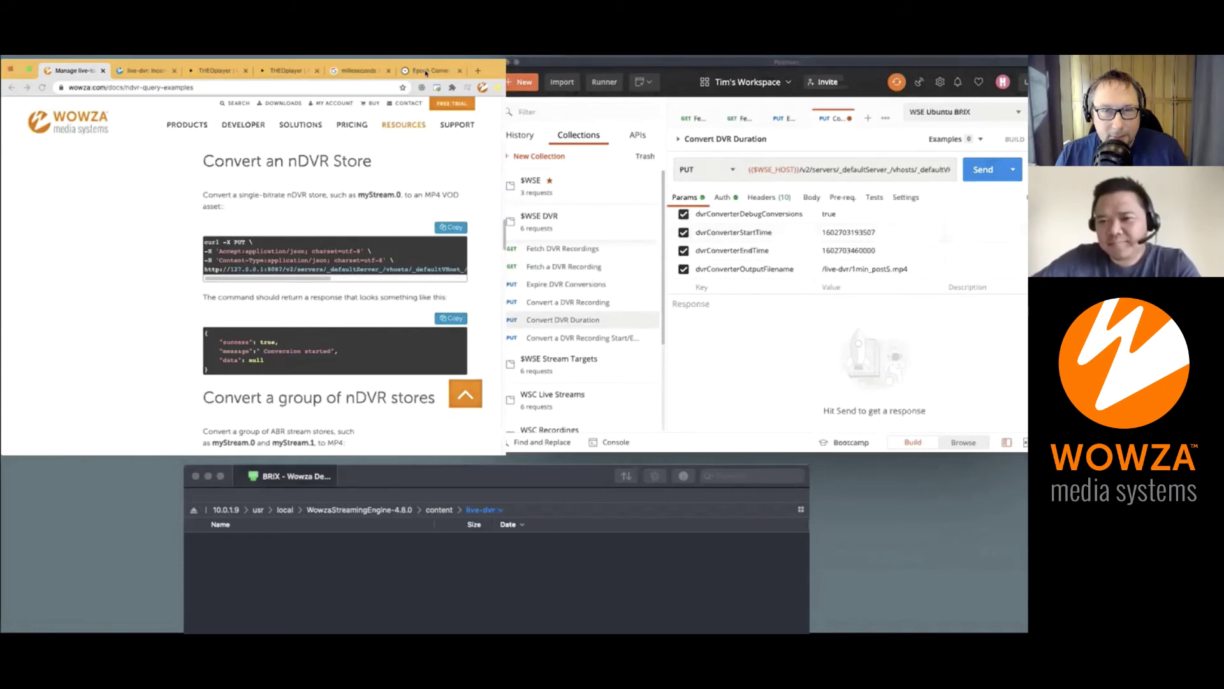
pyautogui.click(423, 71)
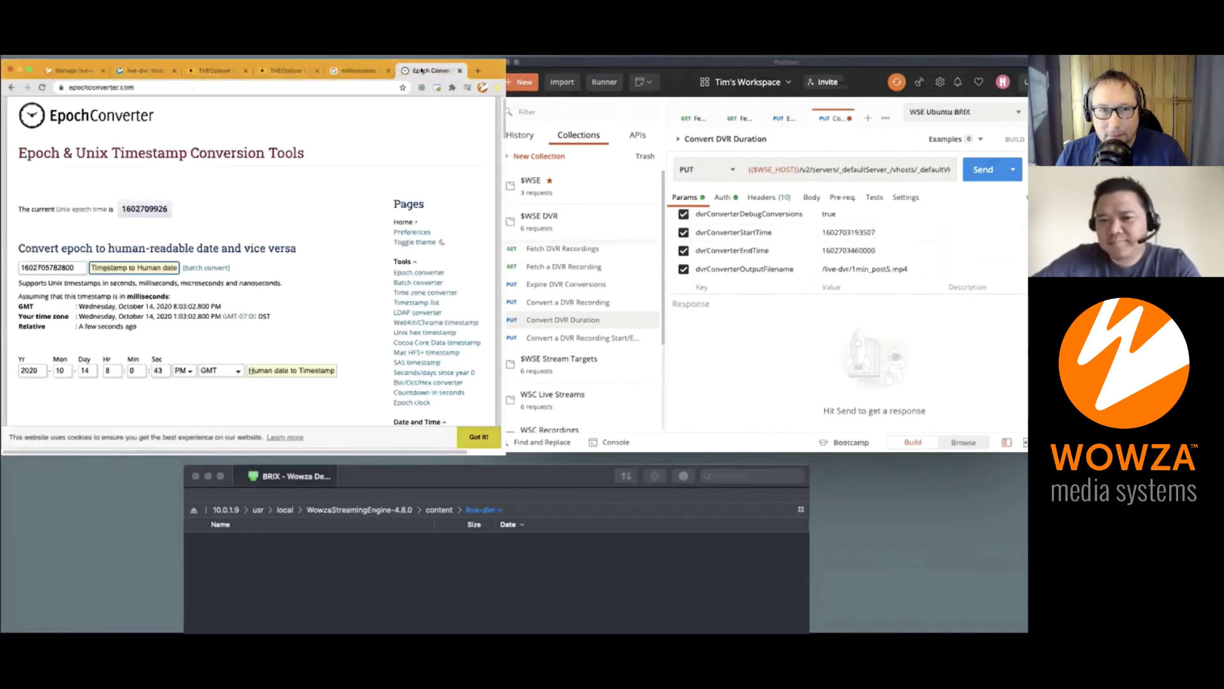
pyautogui.doubleClick(43, 269)
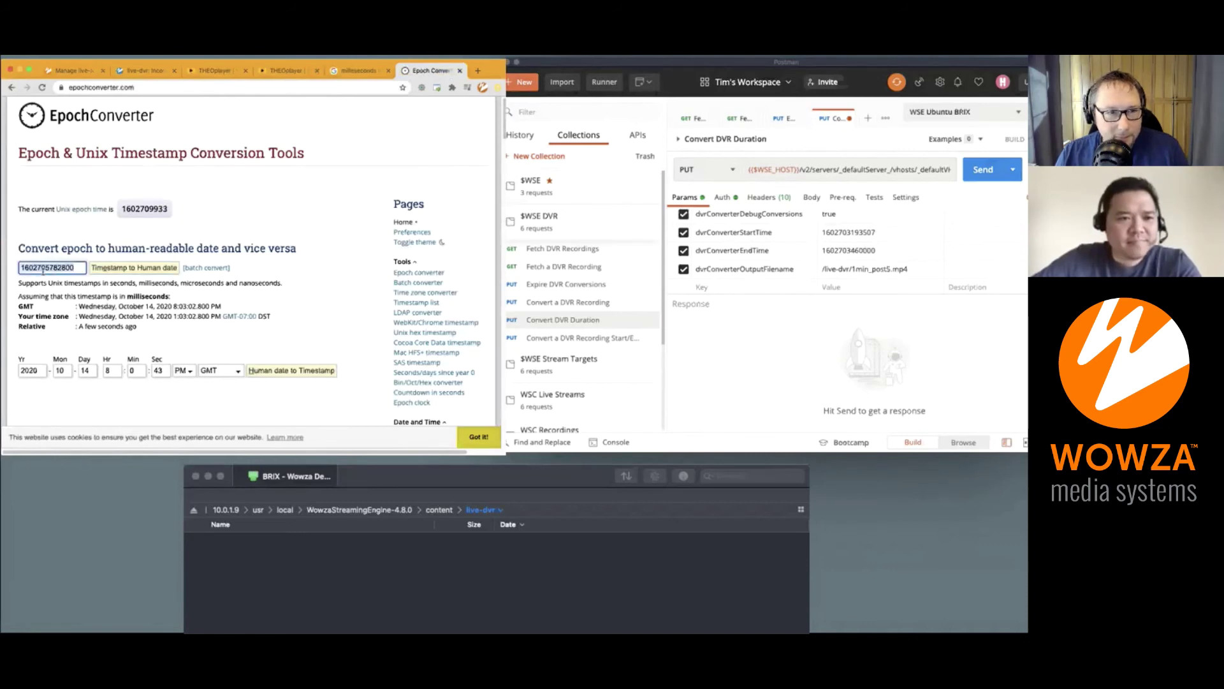
pyautogui.press('super+v')
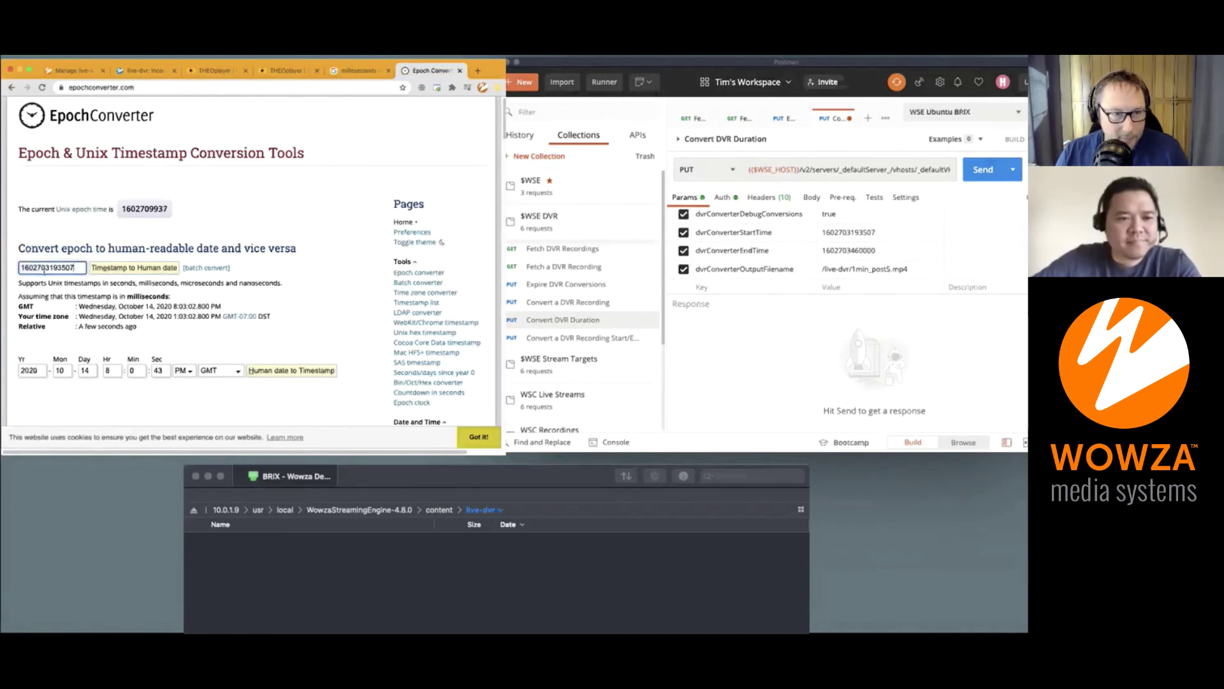
pyautogui.click(107, 269)
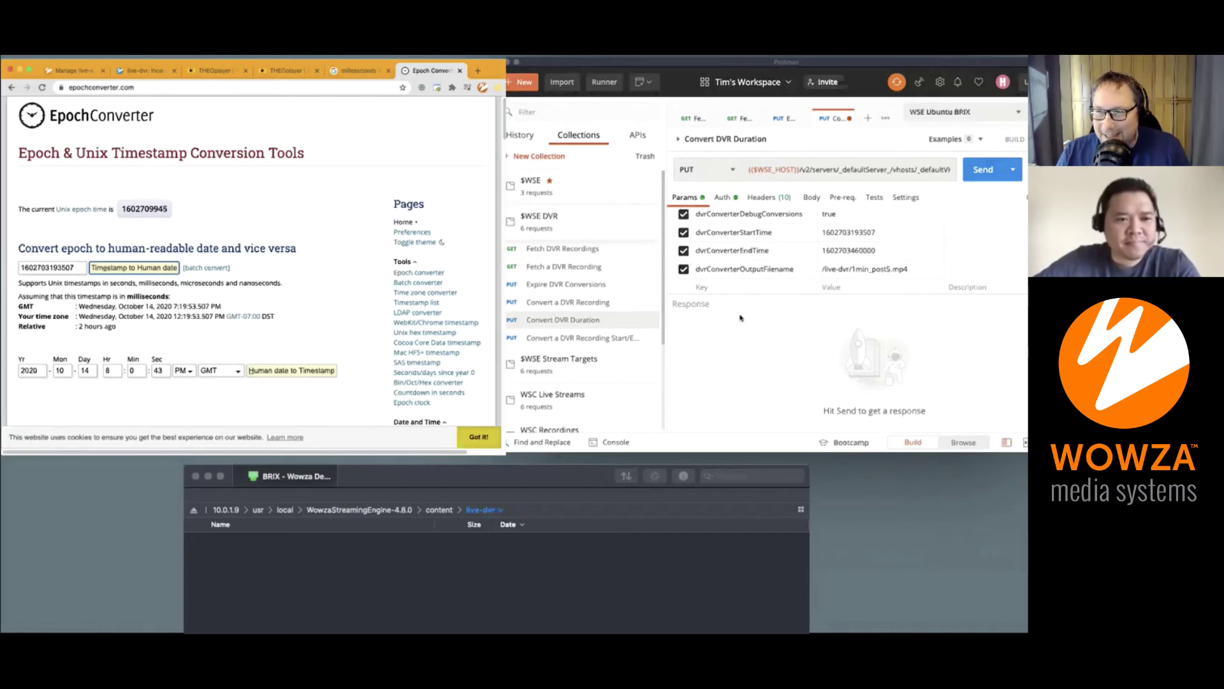
pyautogui.click(867, 233)
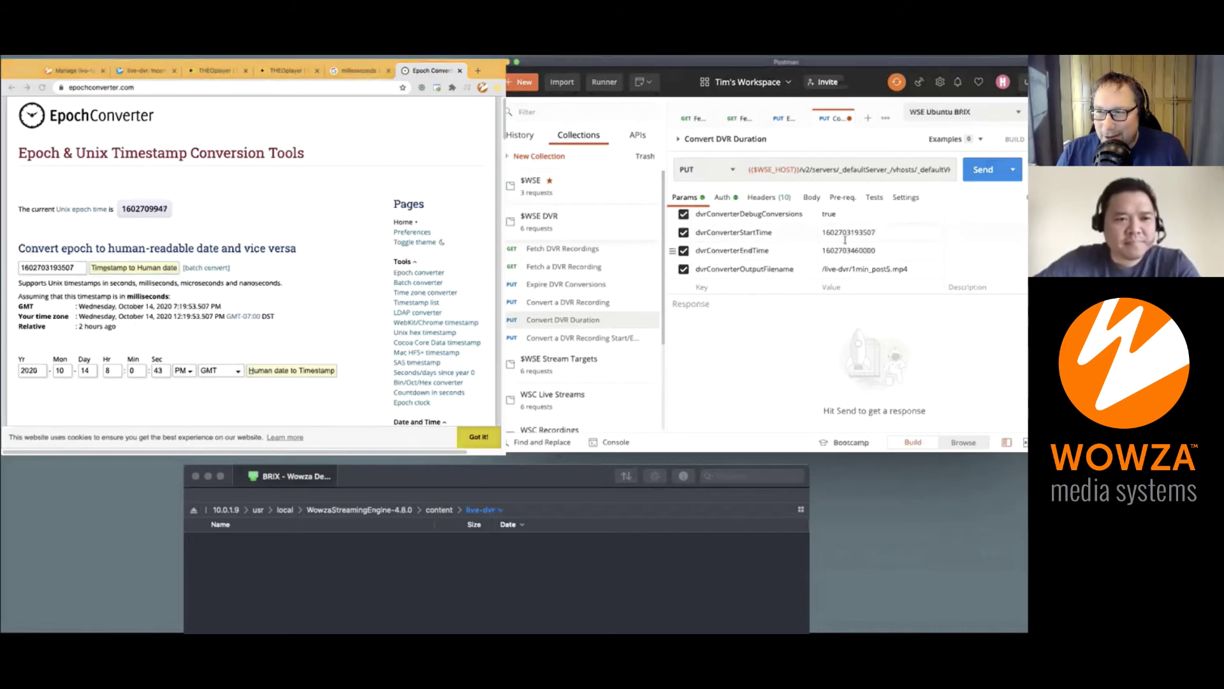
pyautogui.doubleClick(841, 253)
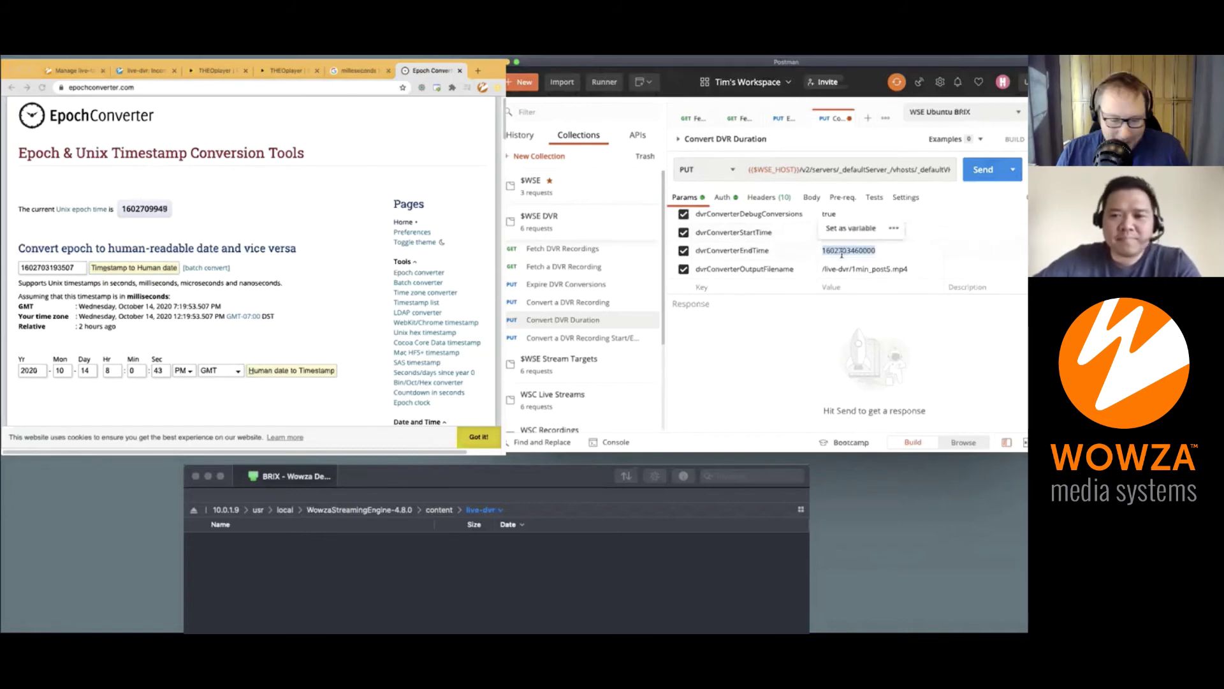
pyautogui.press('super+v')
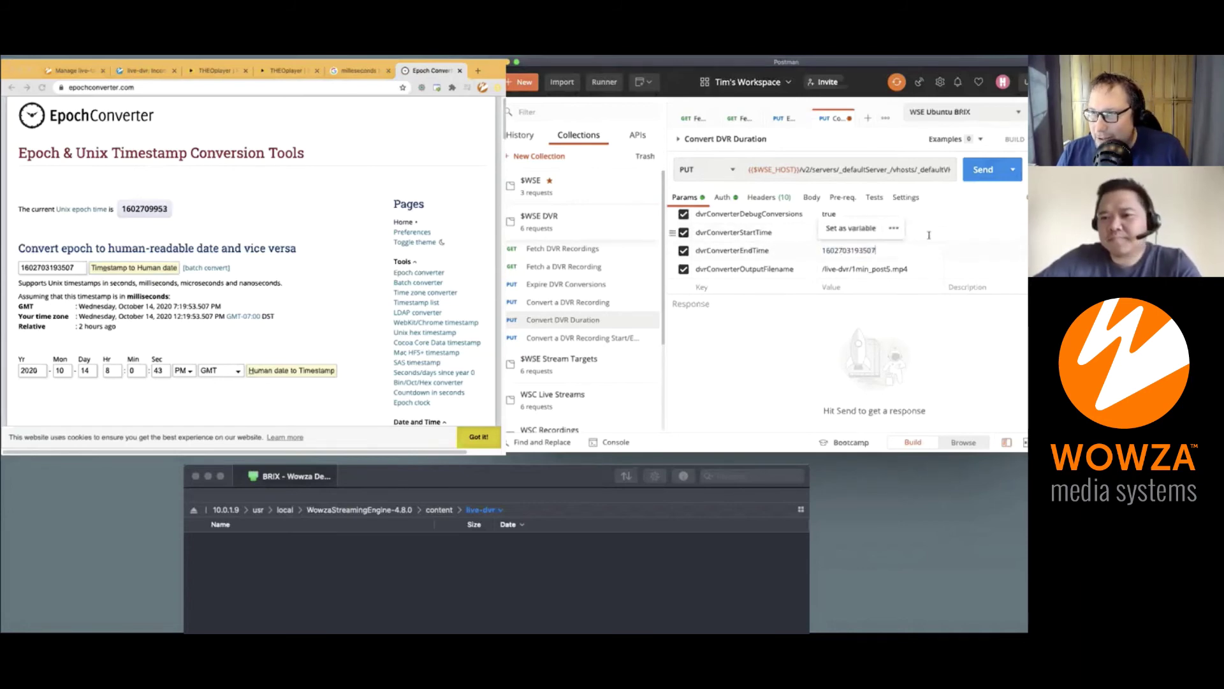
pyautogui.press('super+v')
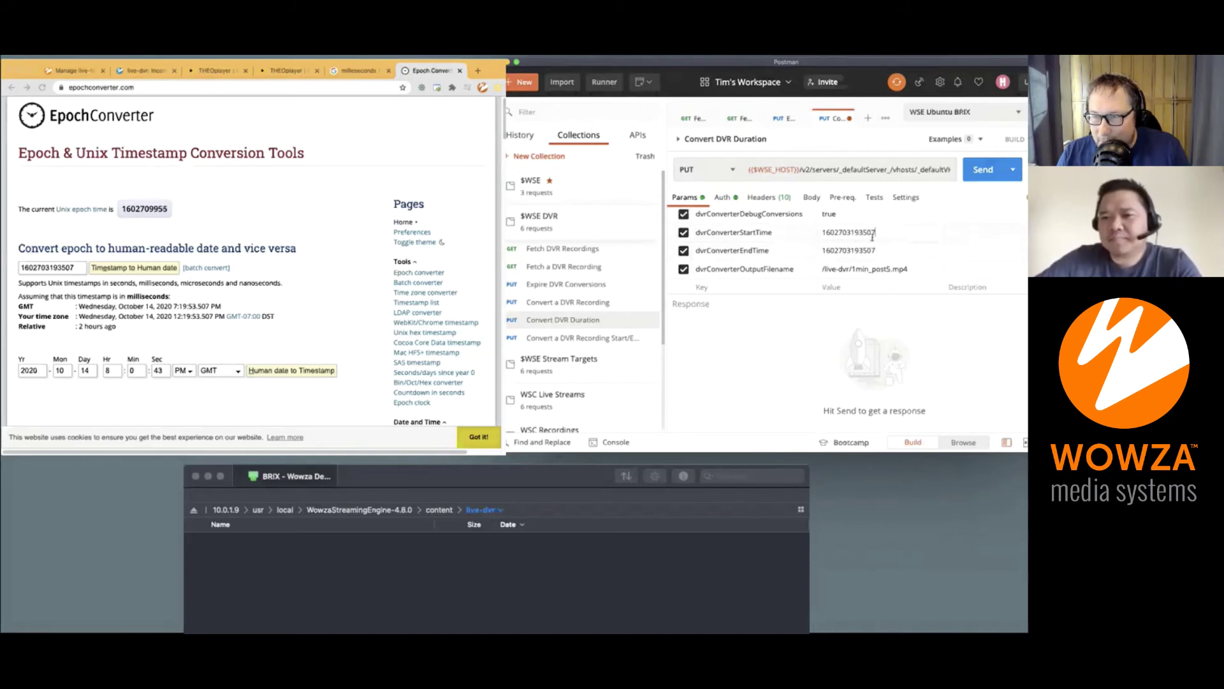
pyautogui.moveTo(875, 233)
pyautogui.mouseDown()
pyautogui.moveTo(862, 233)
pyautogui.moveTo(862, 253)
pyautogui.mouseUp()
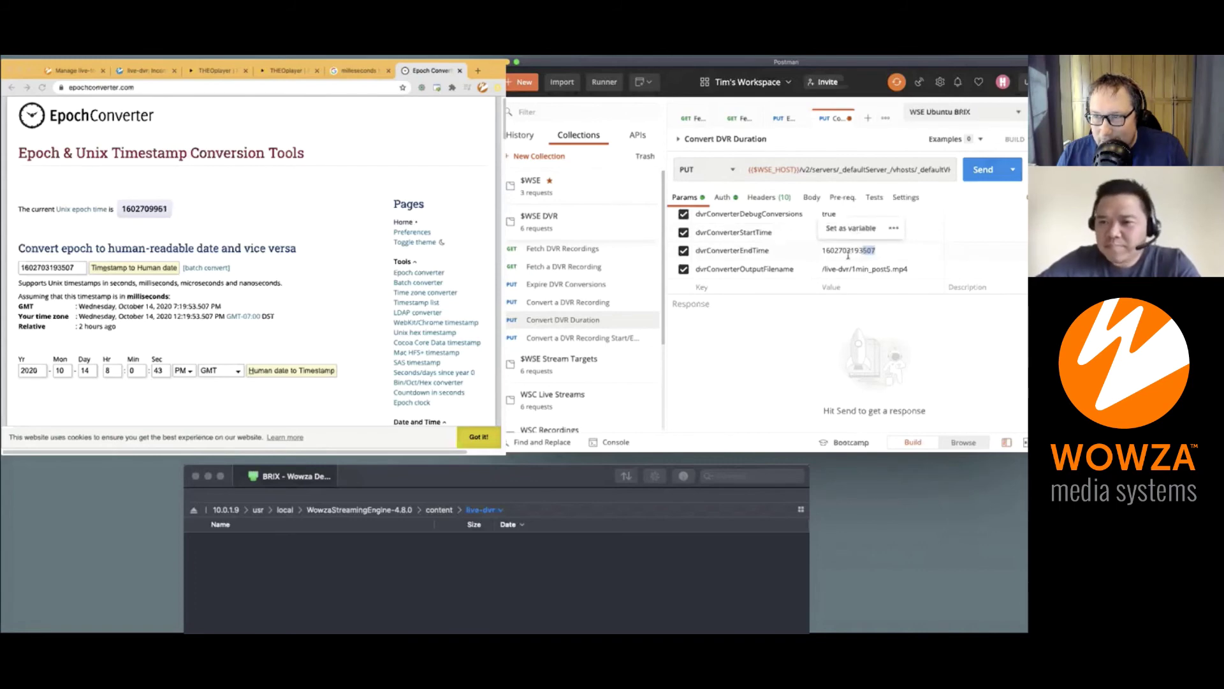
pyautogui.moveTo(847, 253); pyautogui.dragTo(864, 254)
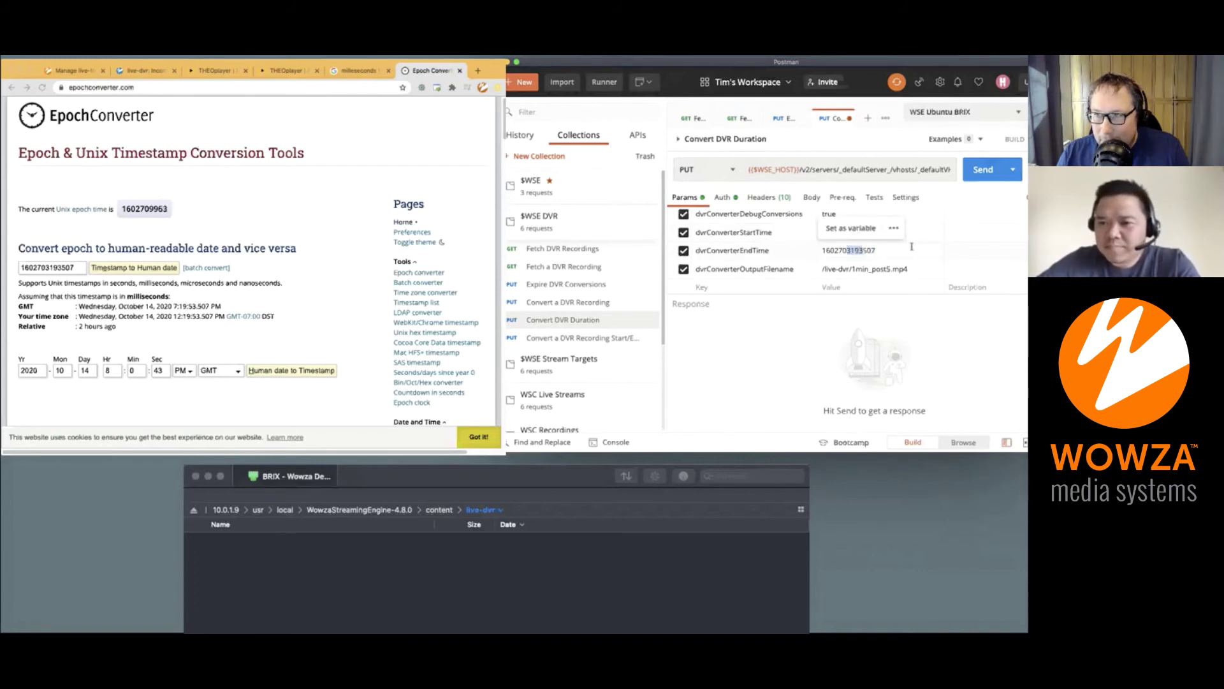
pyautogui.click(880, 234)
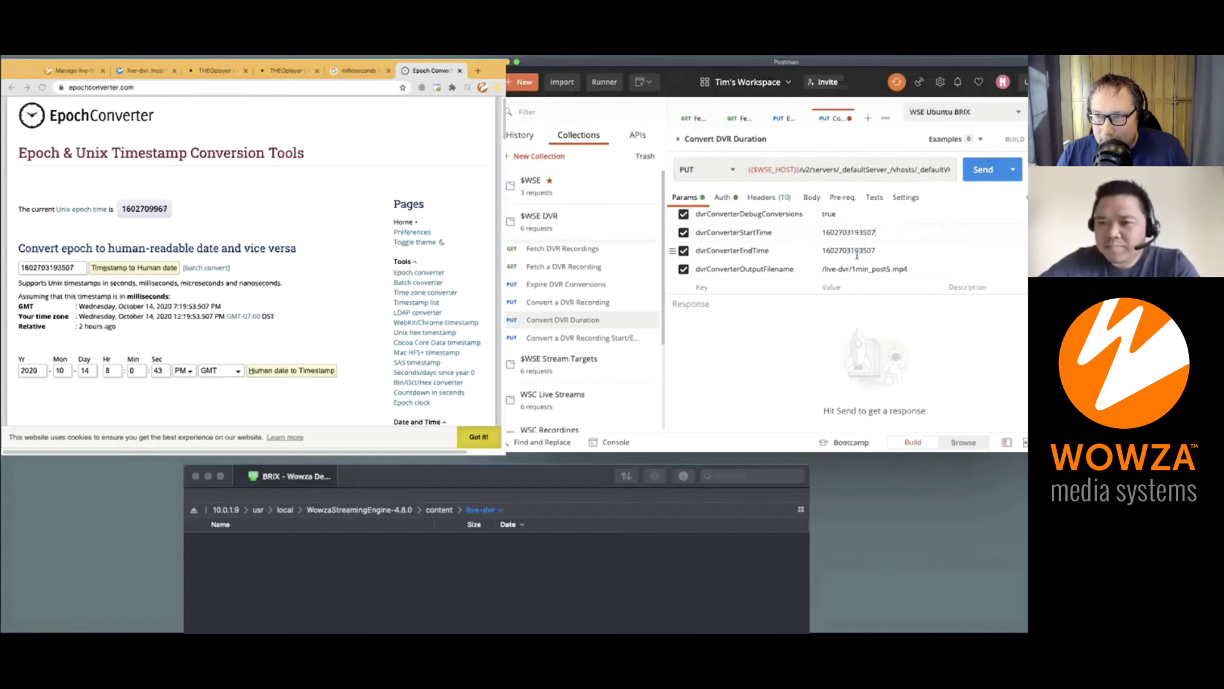
pyautogui.moveTo(863, 251); pyautogui.dragTo(852, 252)
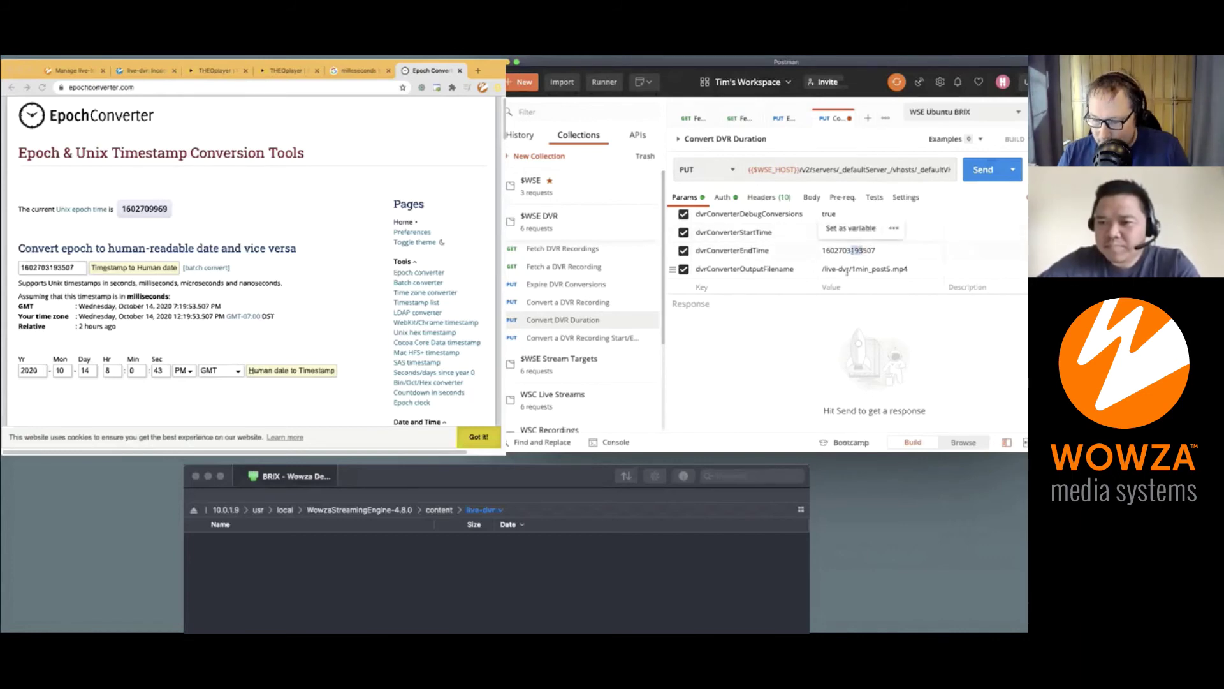
pyautogui.write('260')
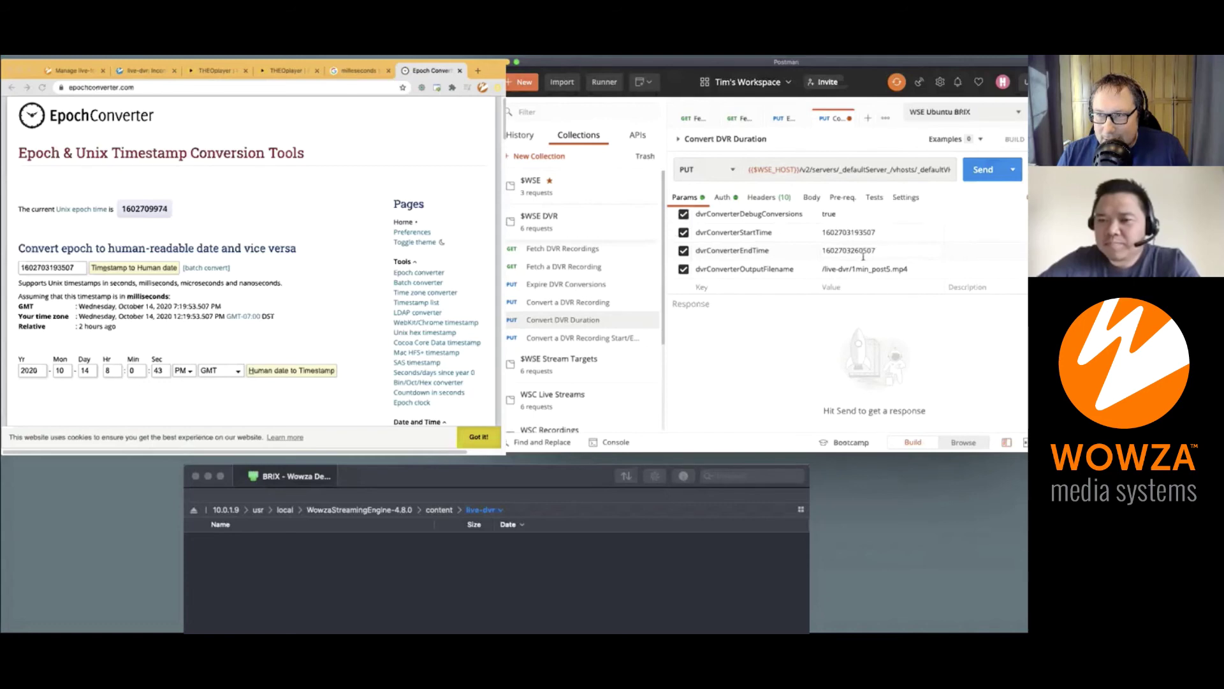
# - Change the dvrConverterOutputFilename value to /live-dvr/1min_post.mp4
pyautogui.press('super+a')
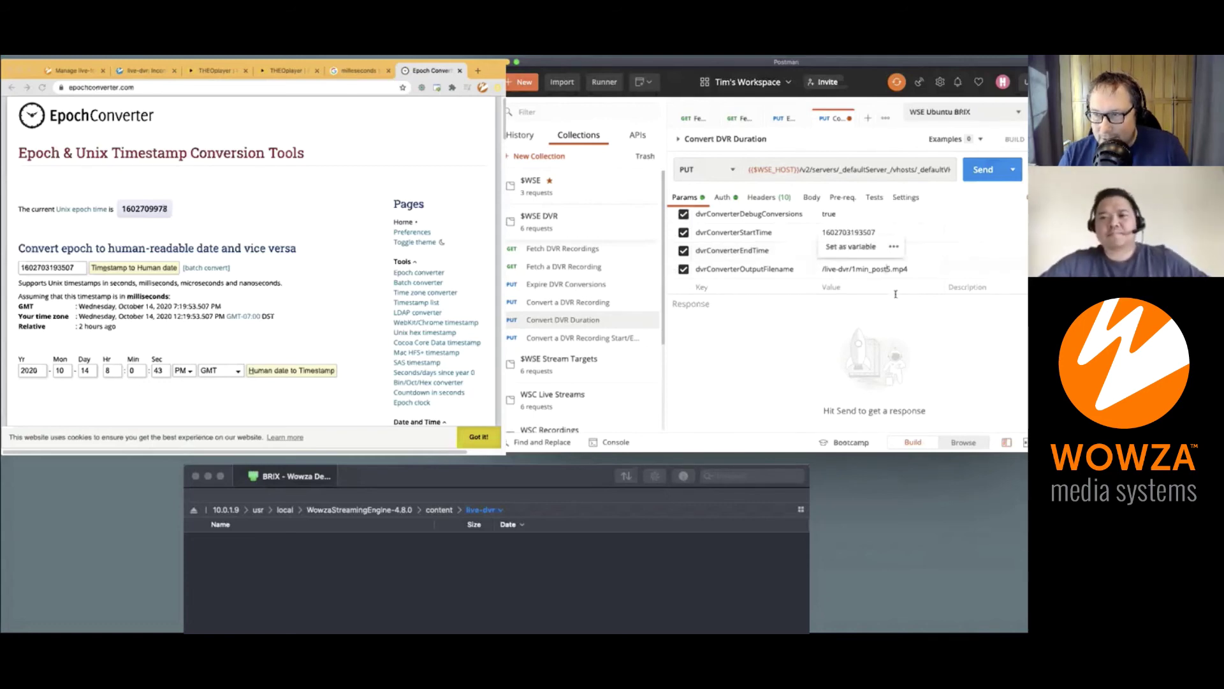
pyautogui.press('super+v')
pyautogui.click(874, 268)
pyautogui.press('BackSpace')
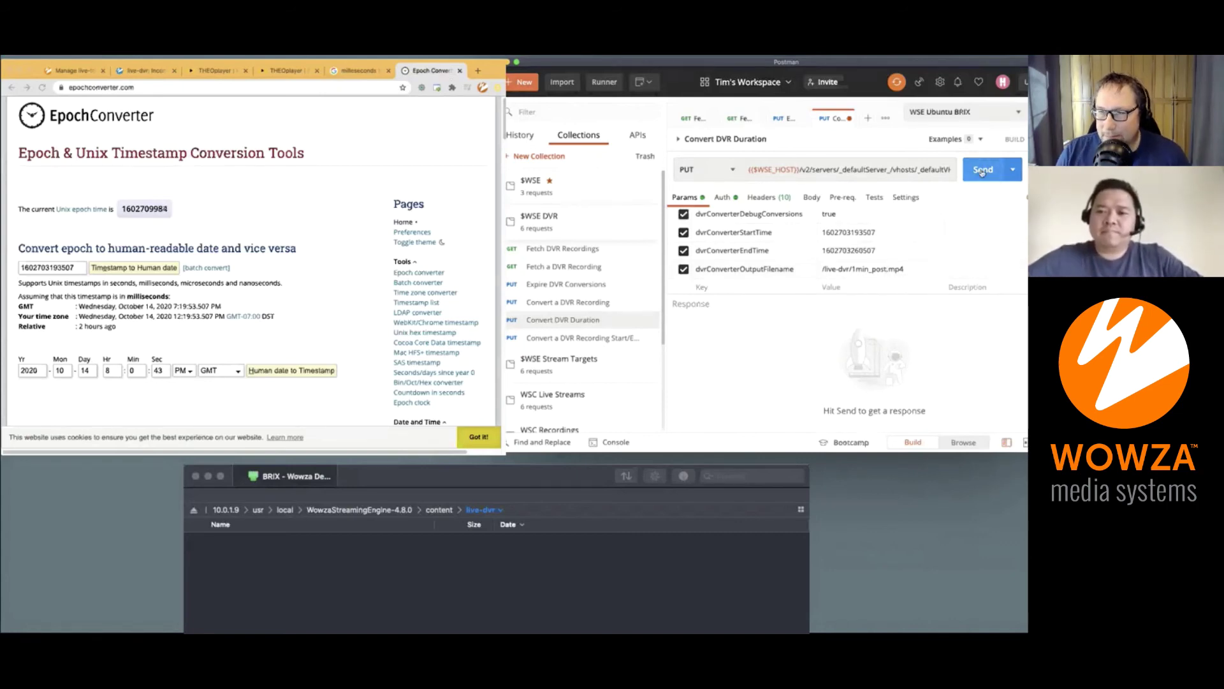
# - Send the Convert DVR Duration request, and resend Fetch a DVR Recording to check the State value under ConversionStatus
pyautogui.click(982, 171)
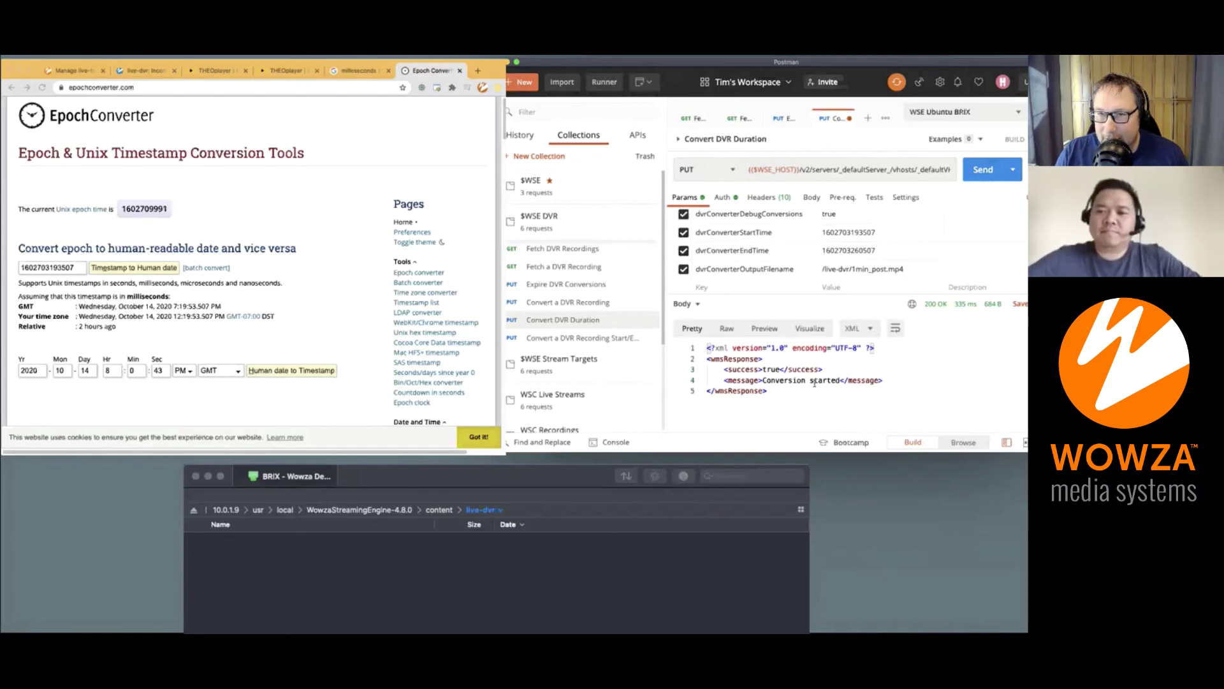
pyautogui.click(573, 270)
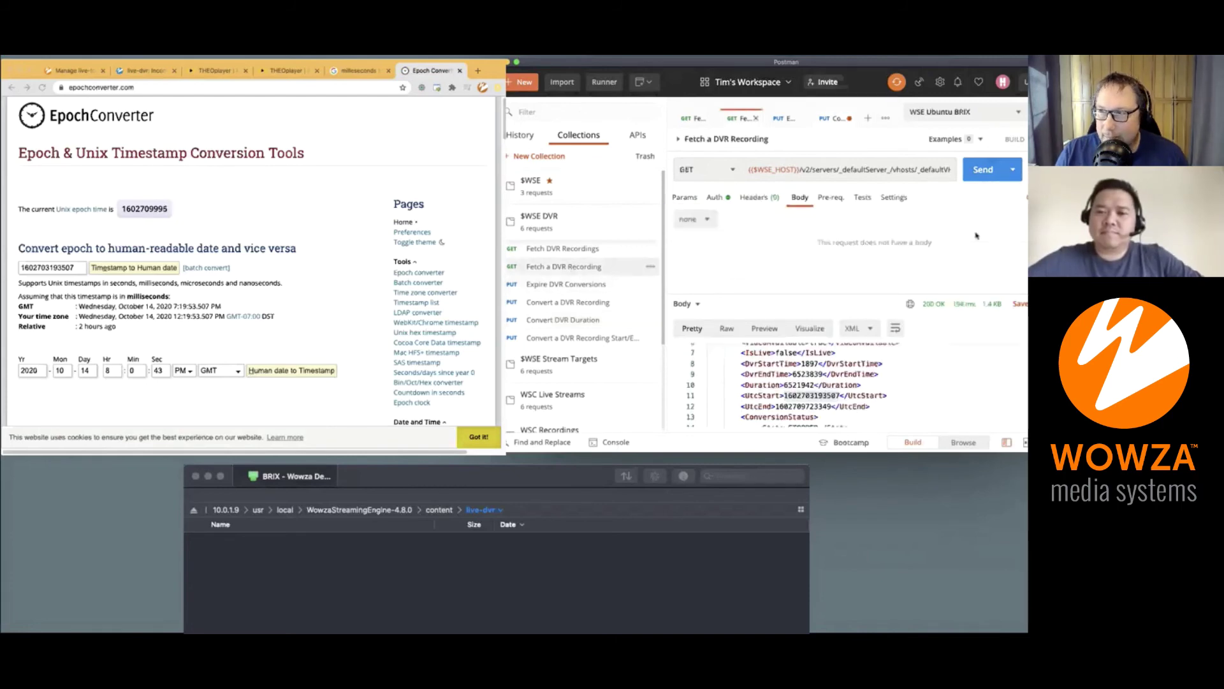
pyautogui.click(987, 174)
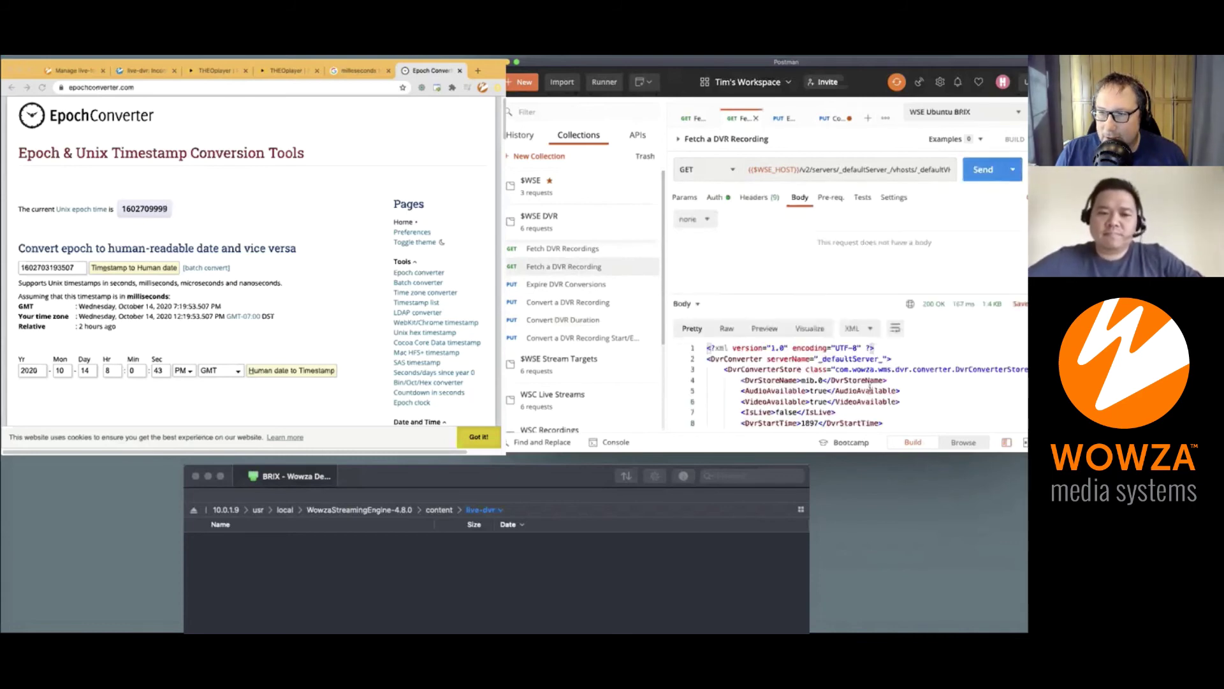
pyautogui.scroll(2, 853, 404)
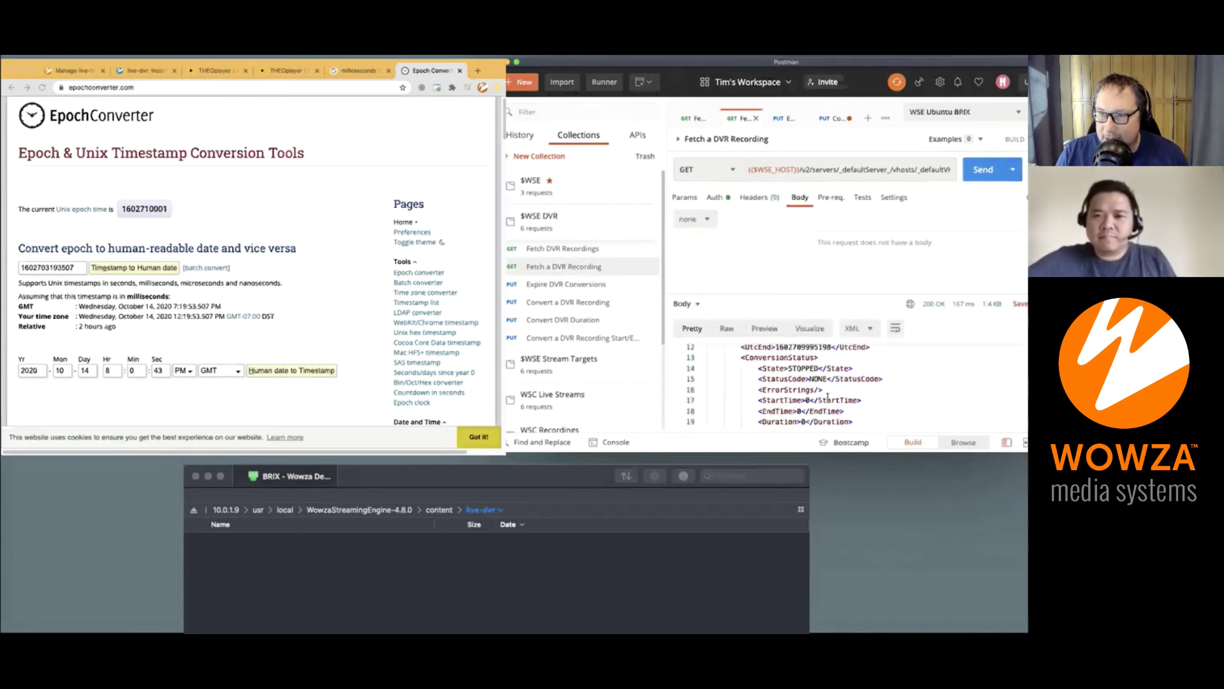
pyautogui.doubleClick(797, 369)
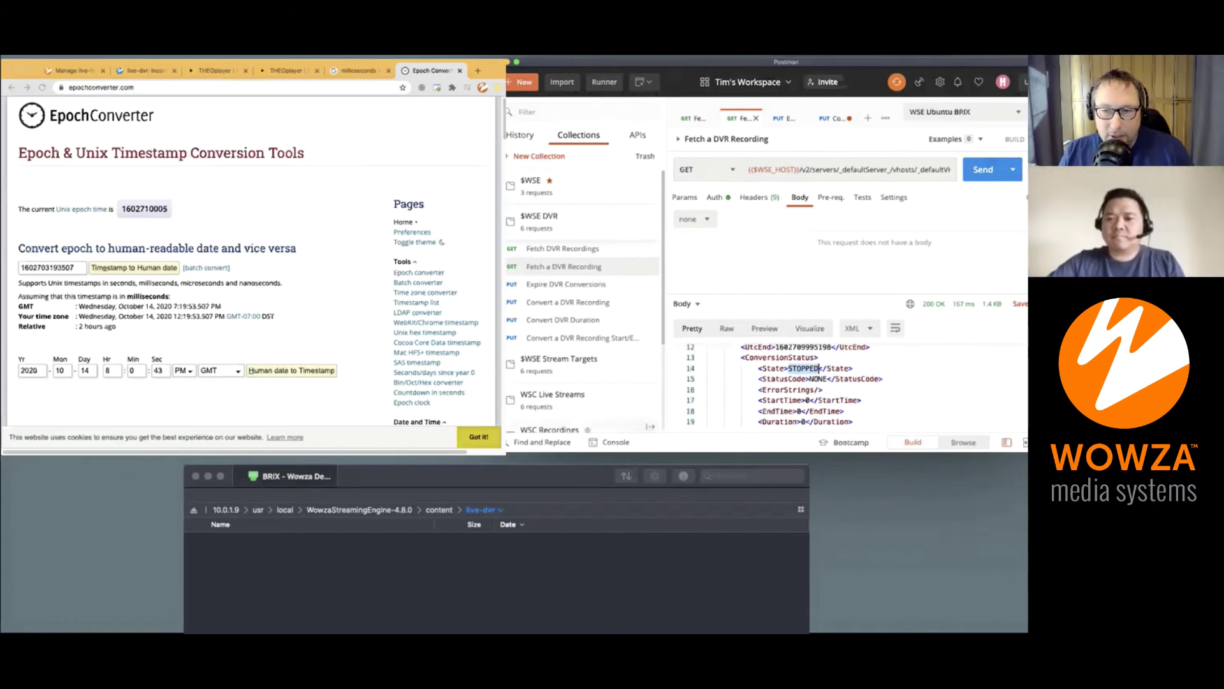
# - Switch to the server file browser and select 1min_post.mp4 in the live-dvr content folder
pyautogui.click(379, 606)
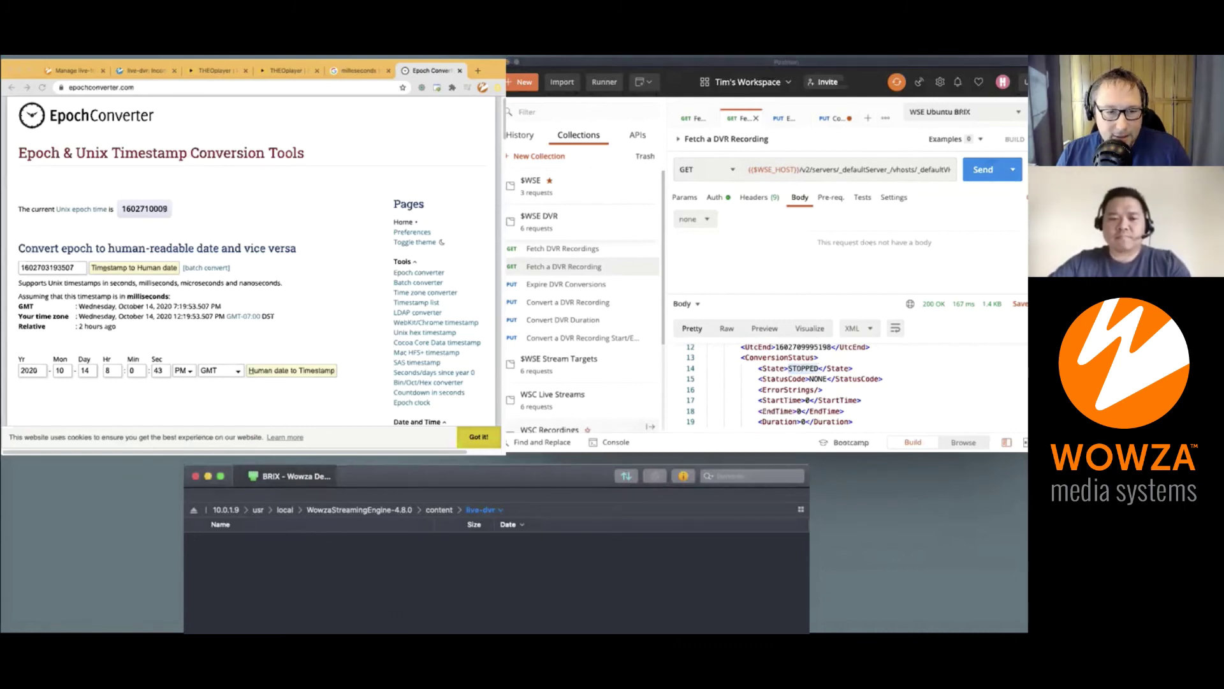
pyautogui.click(237, 540)
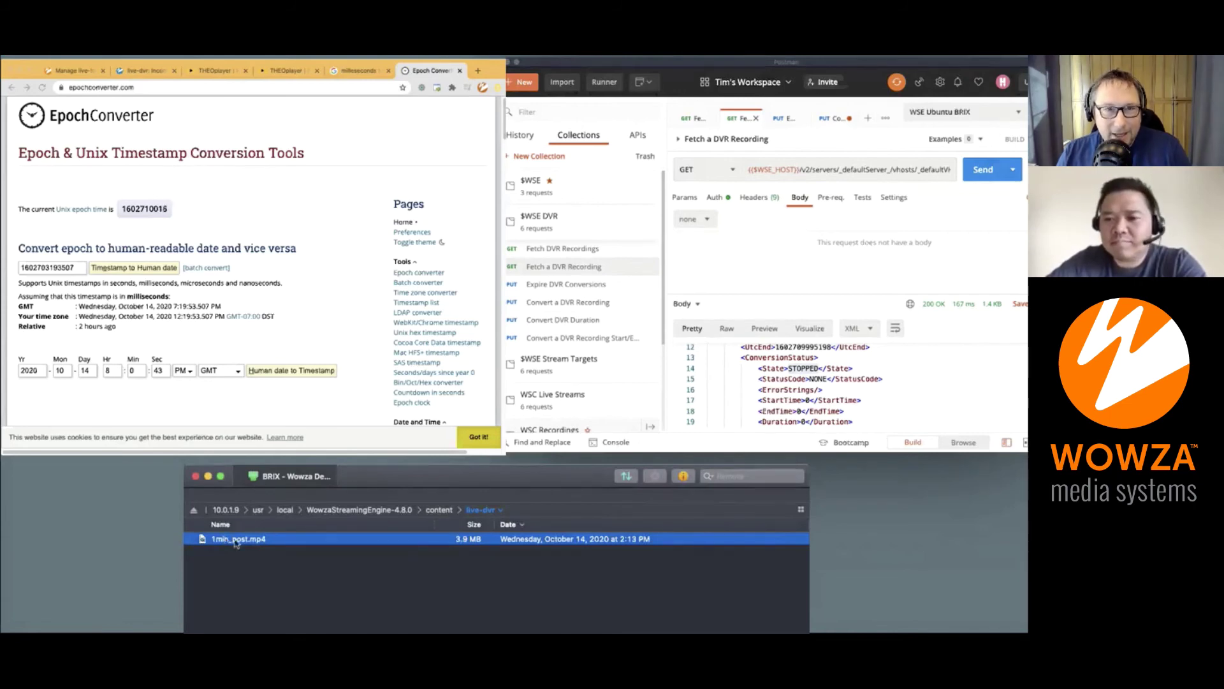
# - Switch to the THEOplayer playback statistics page in the browser and change the file in the stream URL to 1min_post.mp4
pyautogui.click(214, 73)
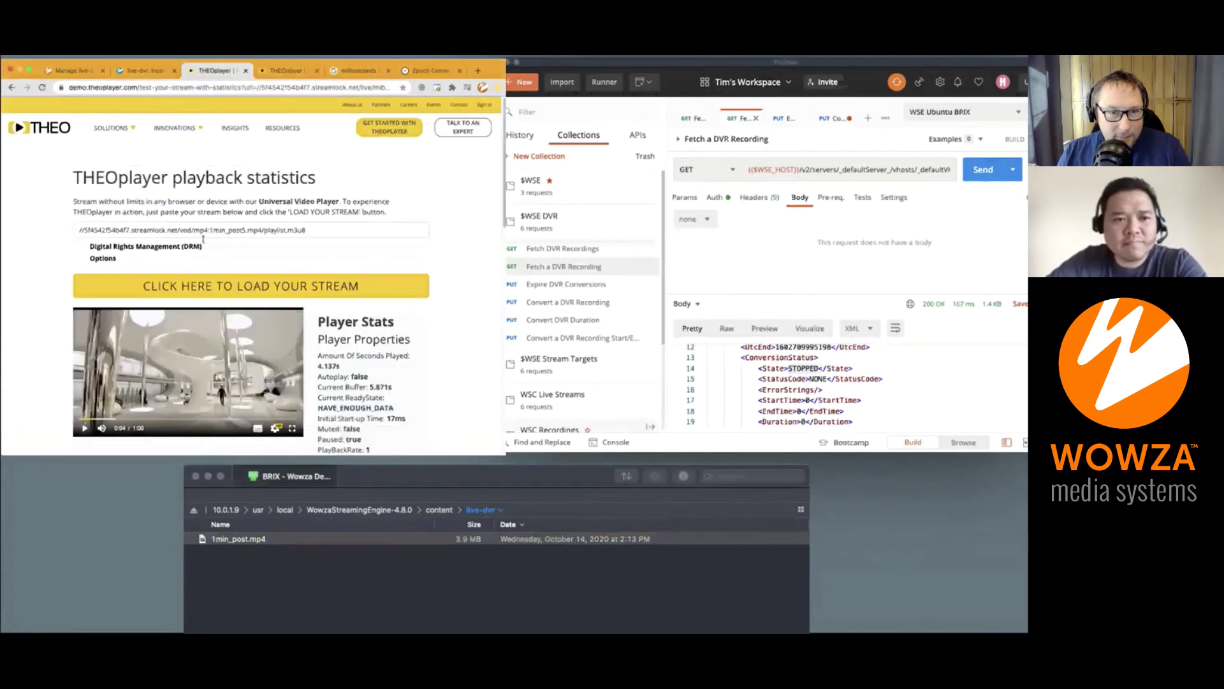
pyautogui.click(242, 231)
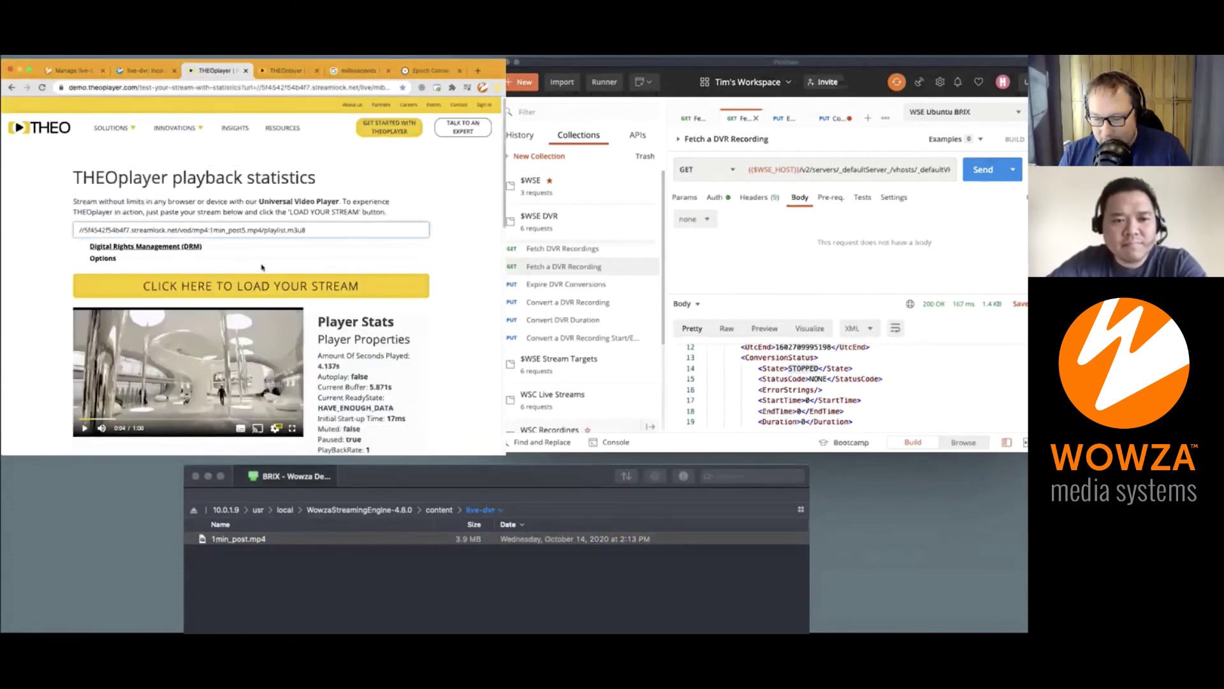
pyautogui.press('BackSpace')
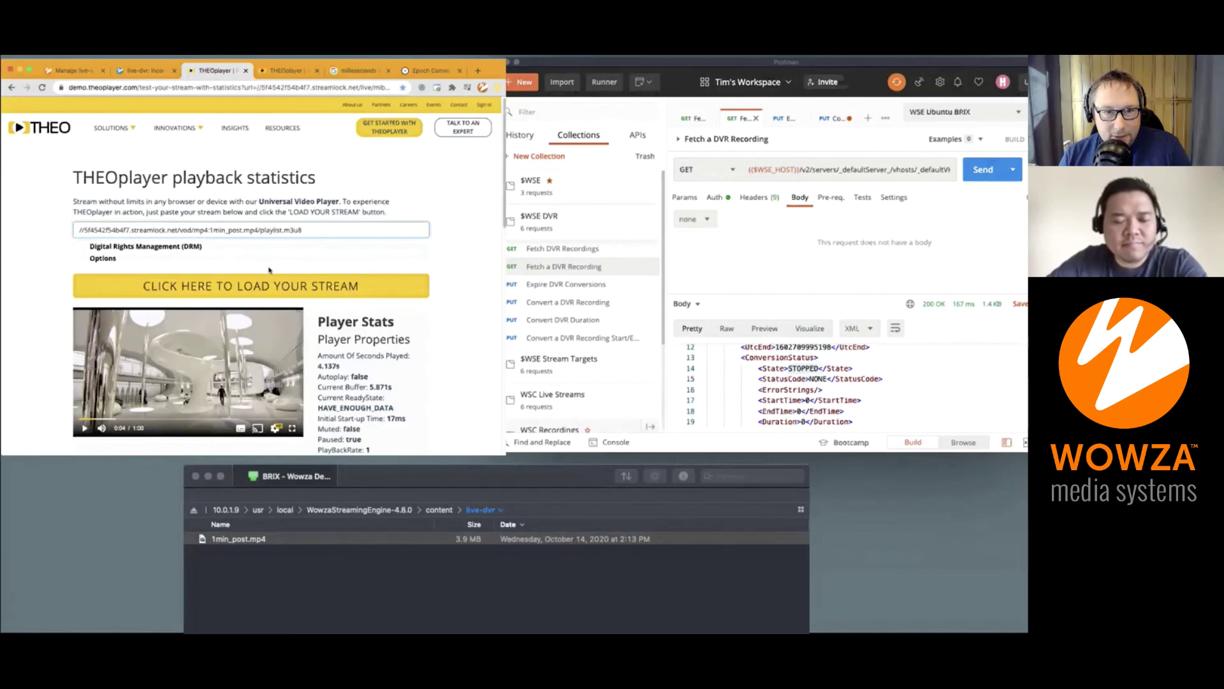
# - Load the 1min_post.mp4 stream in the player, play it, mute the sound, and reload it to play again
pyautogui.click(245, 289)
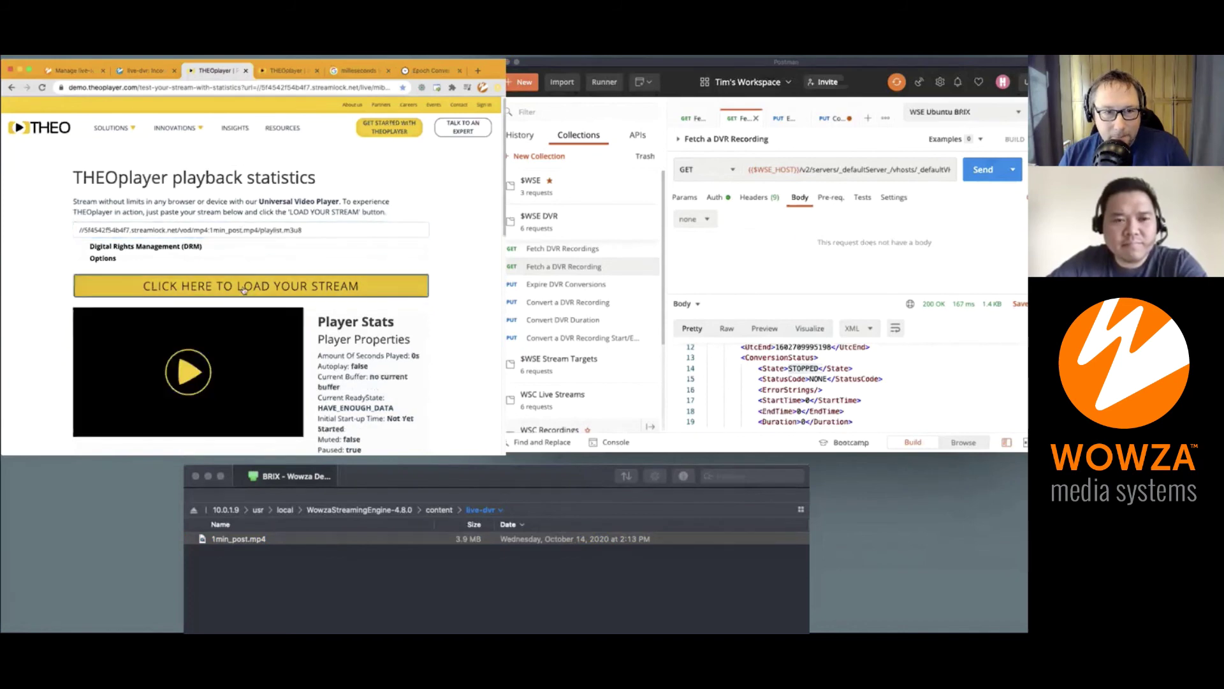
pyautogui.click(188, 372)
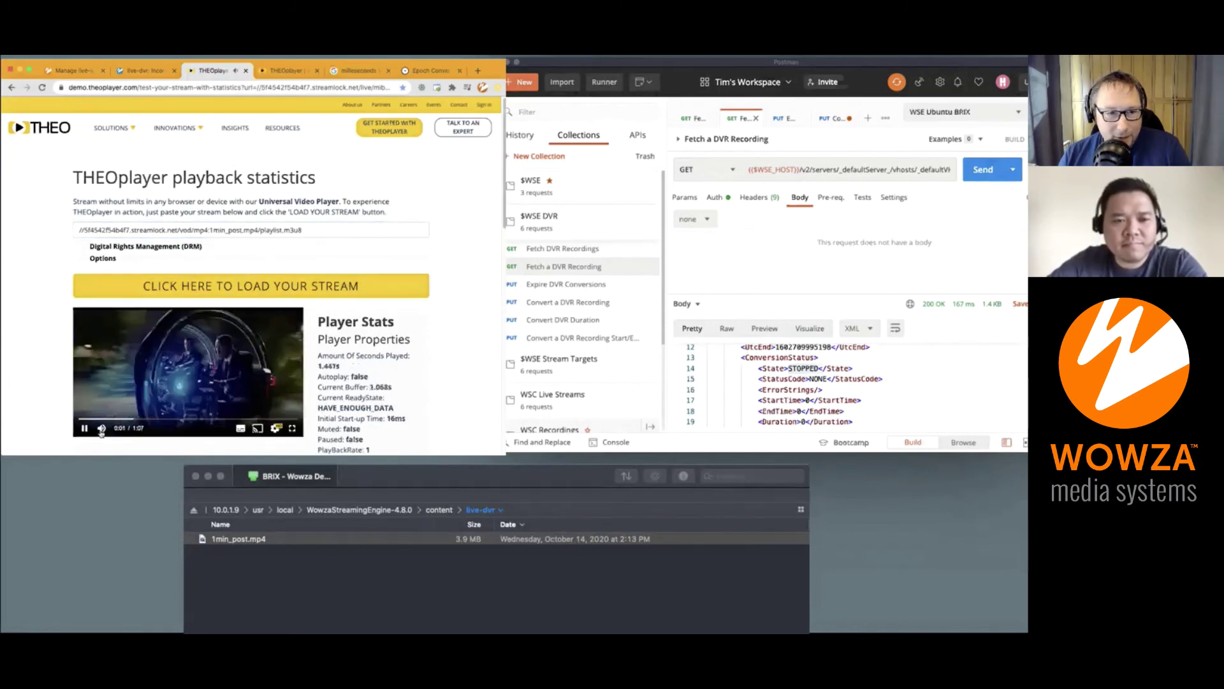
pyautogui.click(102, 428)
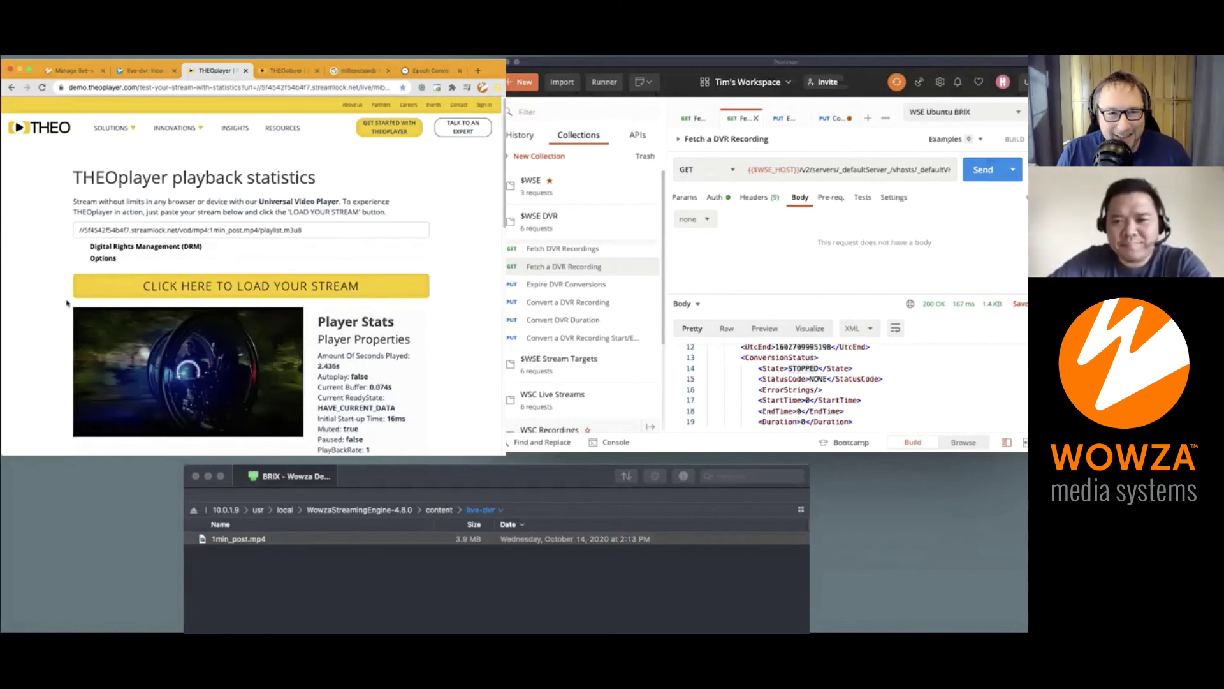
pyautogui.click(139, 293)
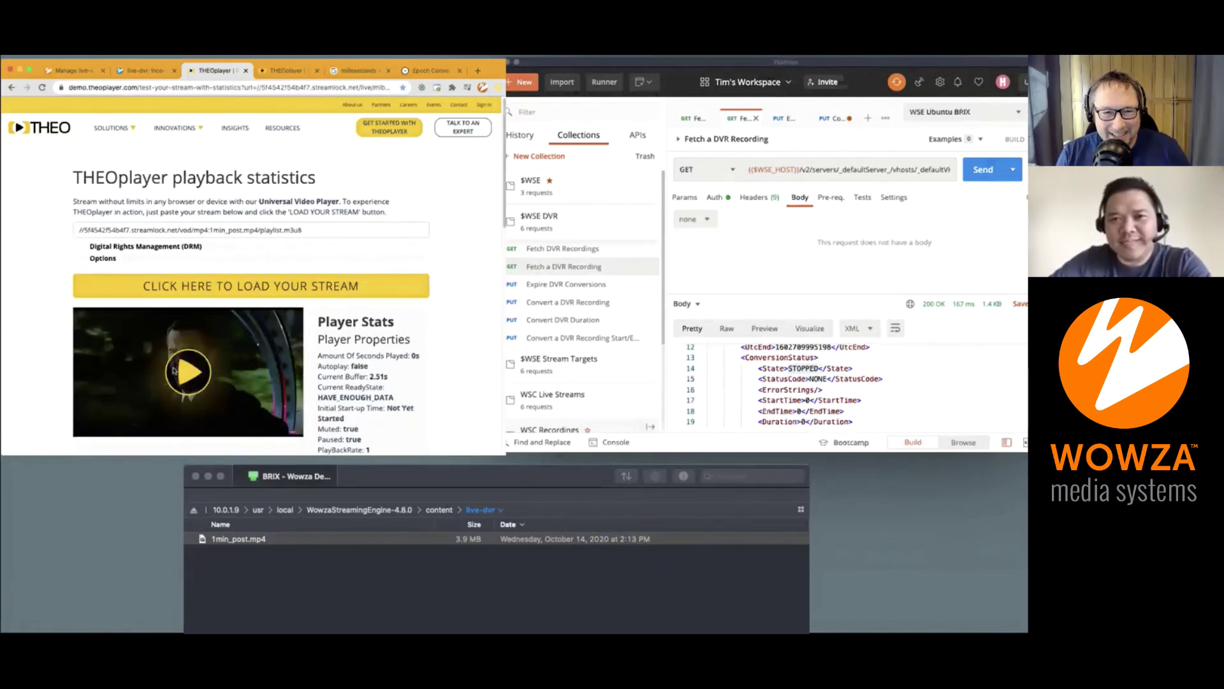
pyautogui.click(174, 371)
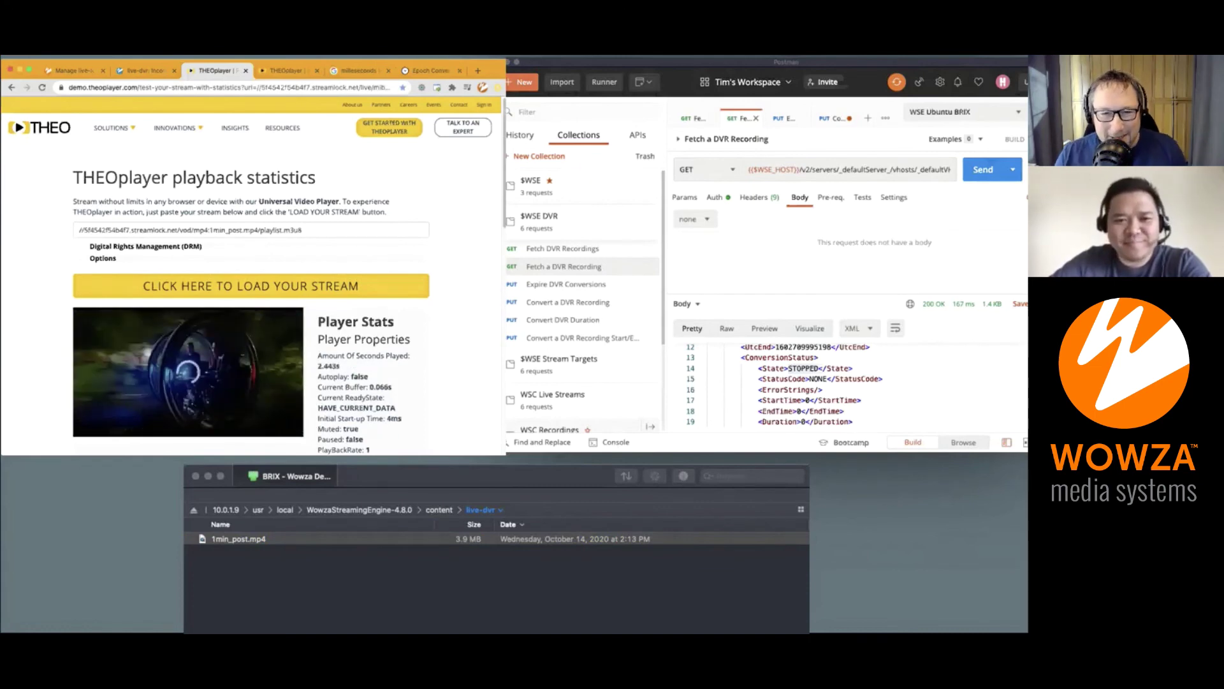
# - Select 1min_post.mp4 in the file browser and show the live-dvr Incoming Streams page in the web browser
pyautogui.click(311, 544)
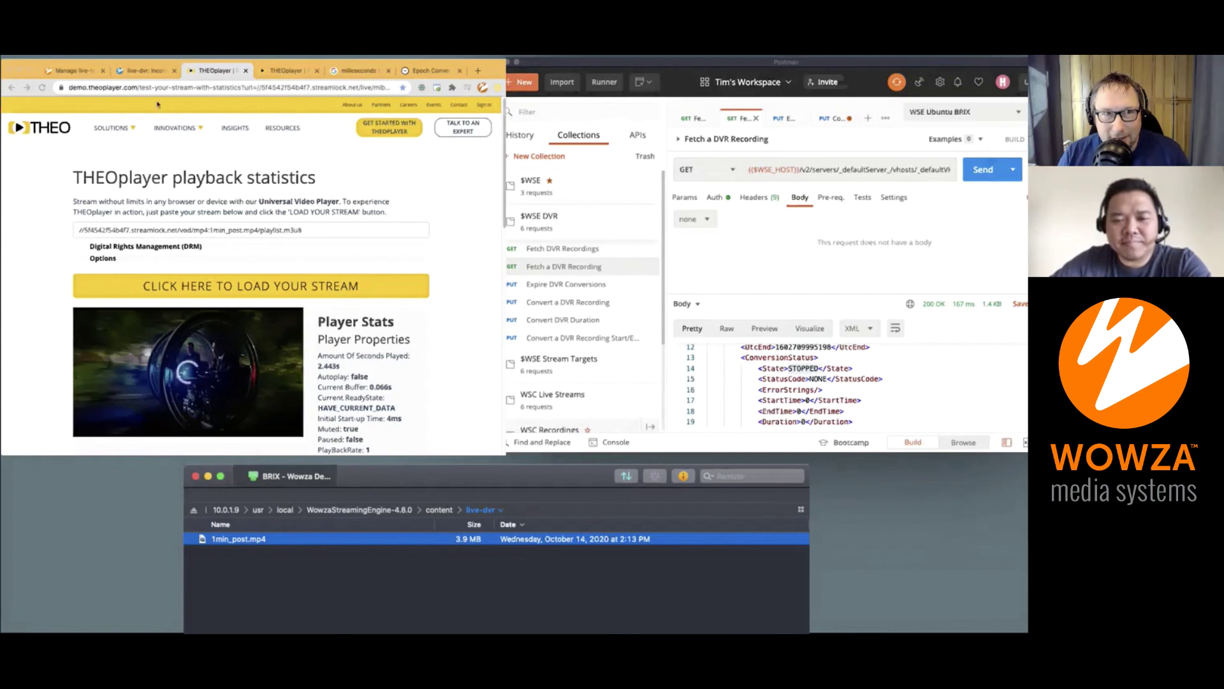
pyautogui.click(136, 69)
pyautogui.click(136, 69)
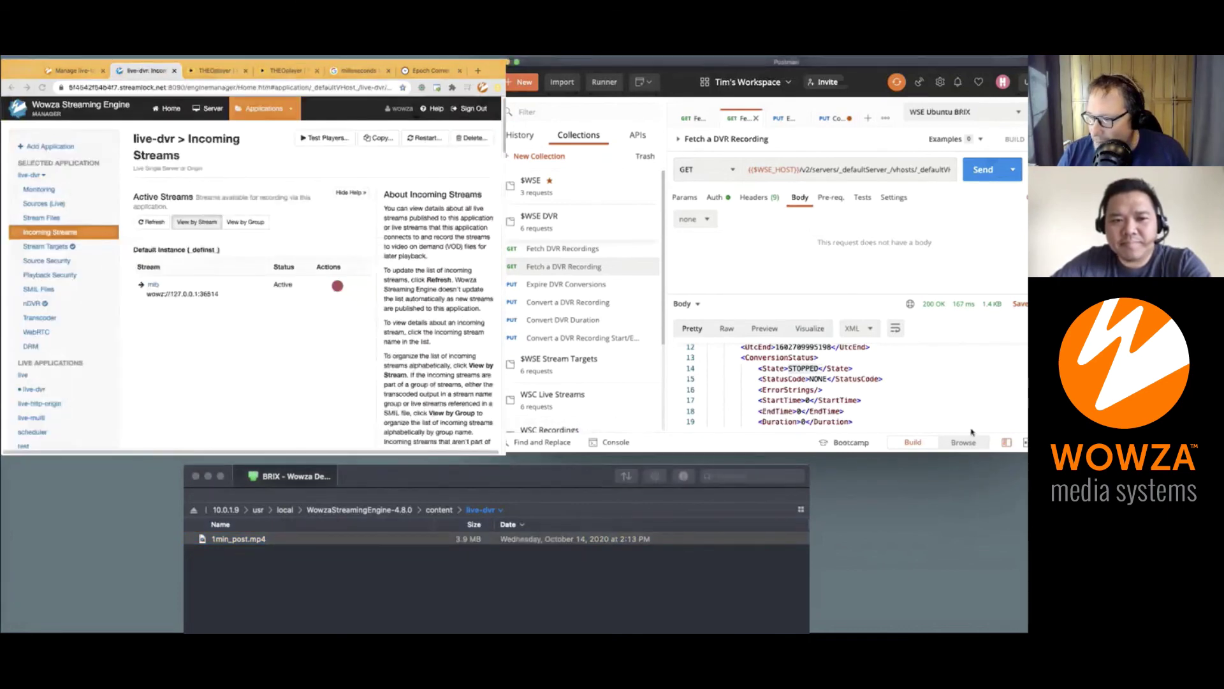
# - Return to Postman, highlight the conversion State value, and open the Fetch DVR Recordings request
pyautogui.moveTo(788, 368); pyautogui.dragTo(820, 369)
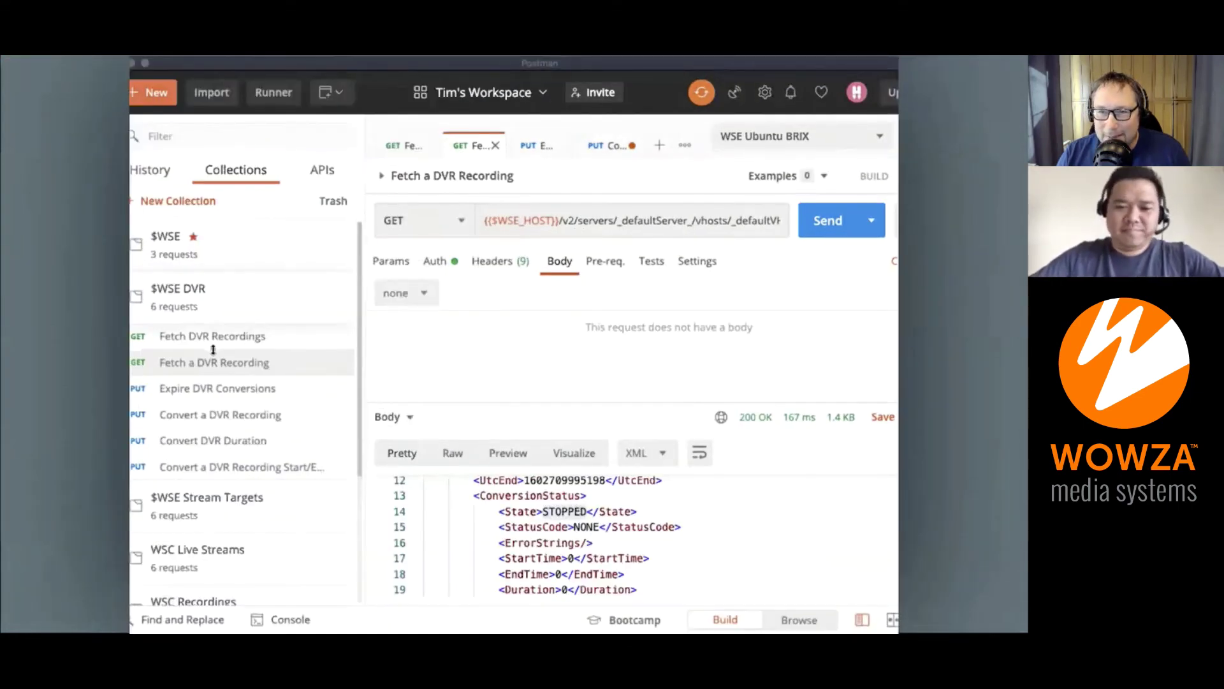
pyautogui.click(188, 340)
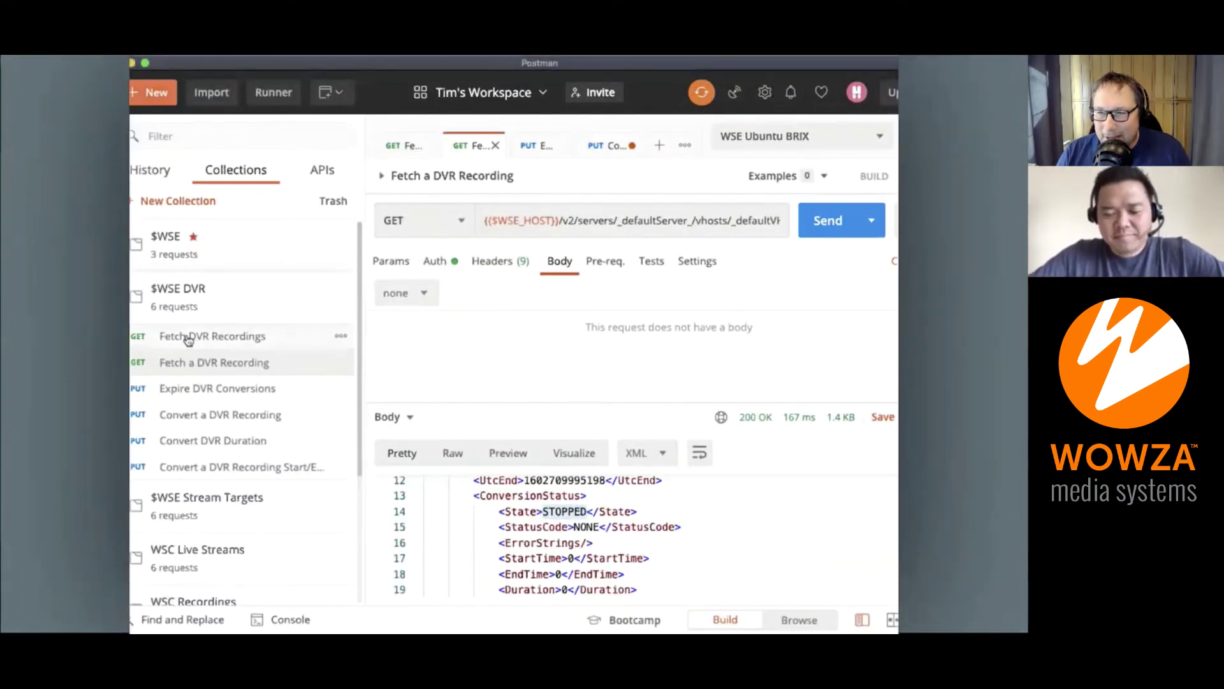
pyautogui.click(188, 340)
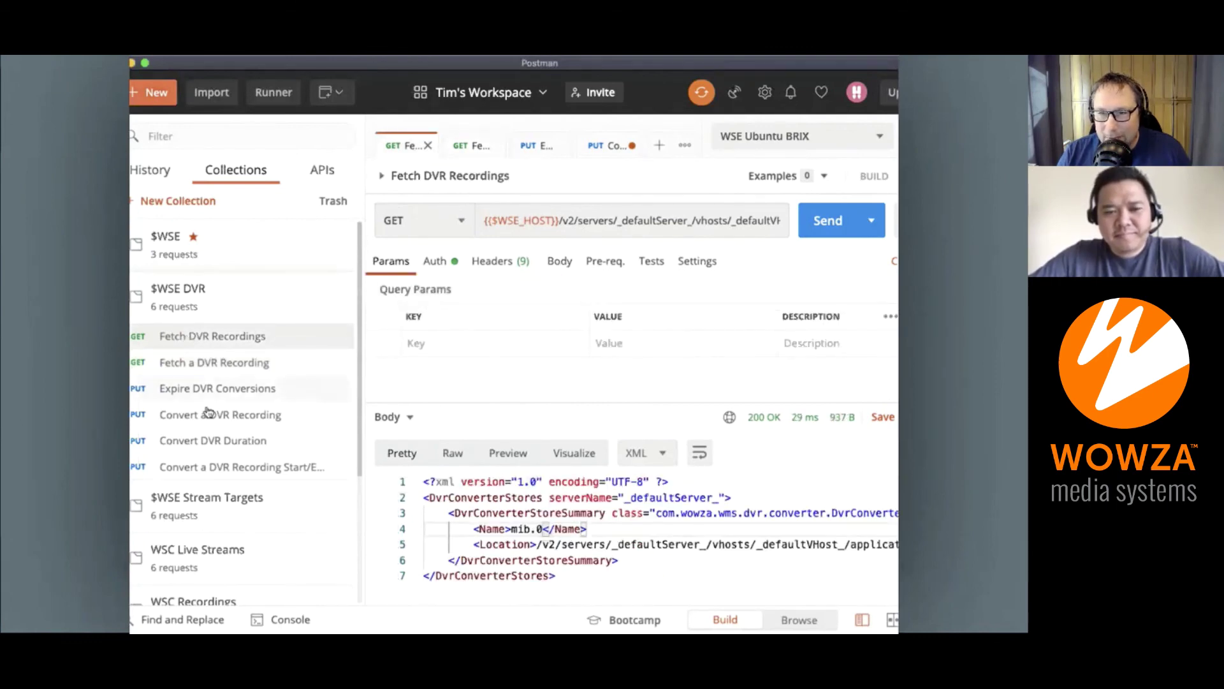
# - Open the Convert DVR Duration request and review its dvrConverterStartTime and dvrConverterEndTime values
pyautogui.click(203, 447)
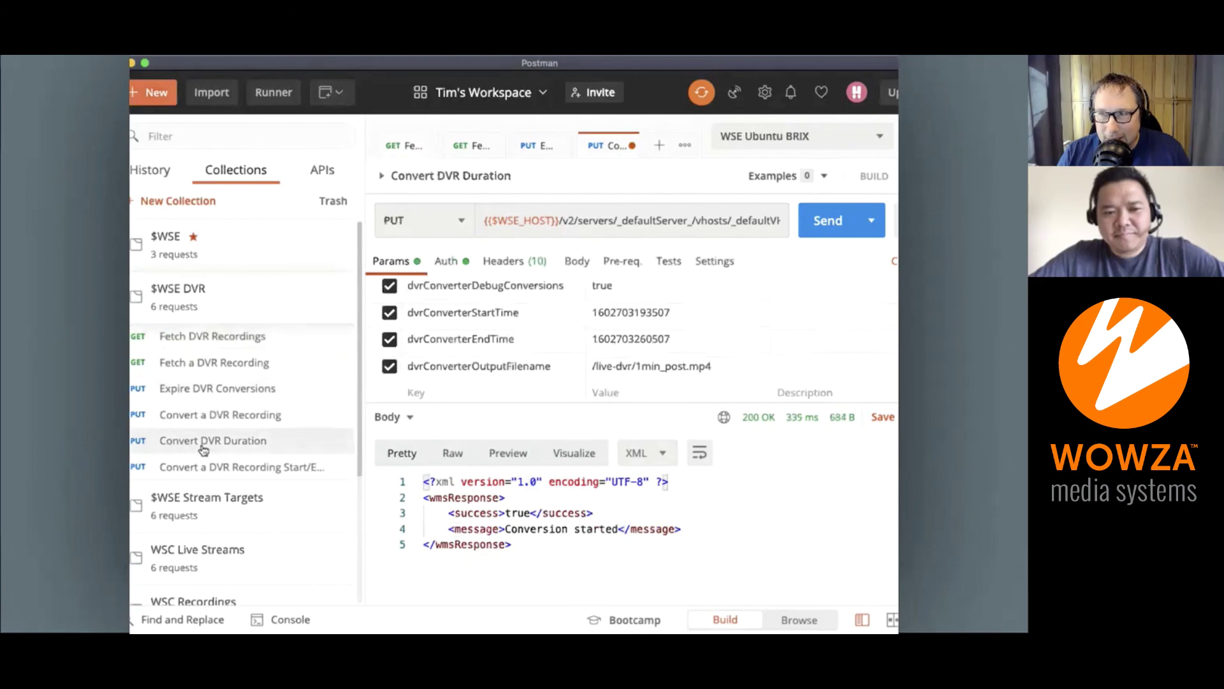
pyautogui.click(625, 321)
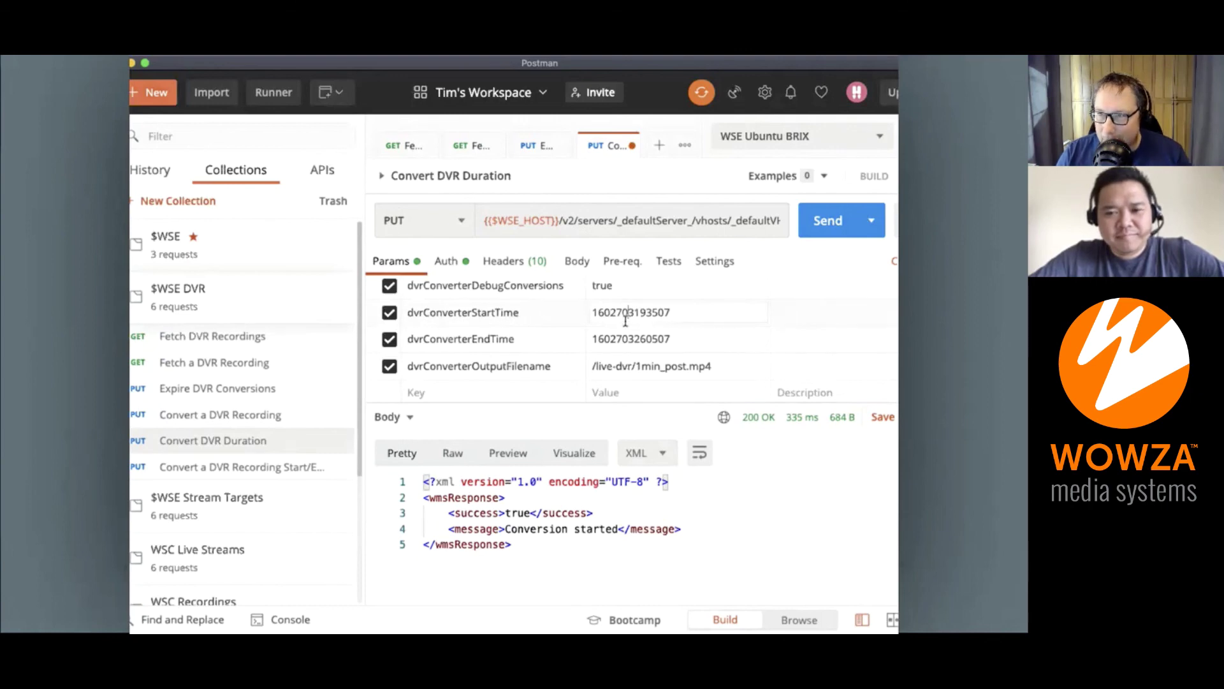
pyautogui.doubleClick(626, 321)
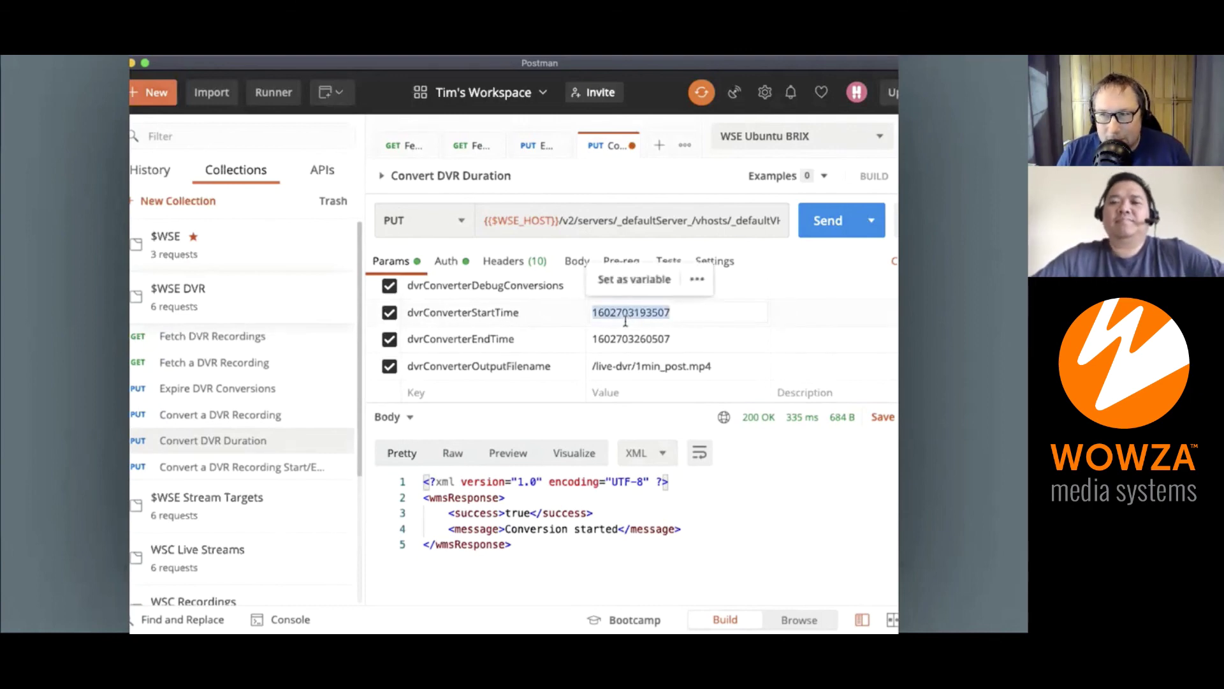
pyautogui.doubleClick(616, 342)
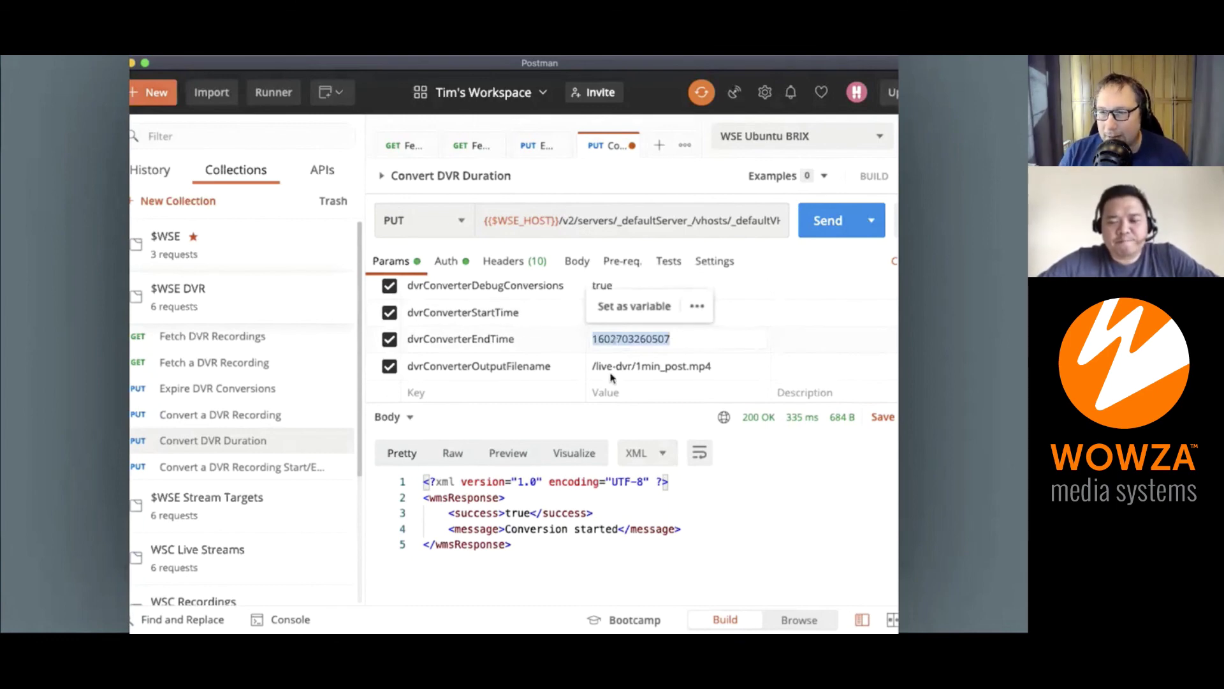
pyautogui.click(597, 548)
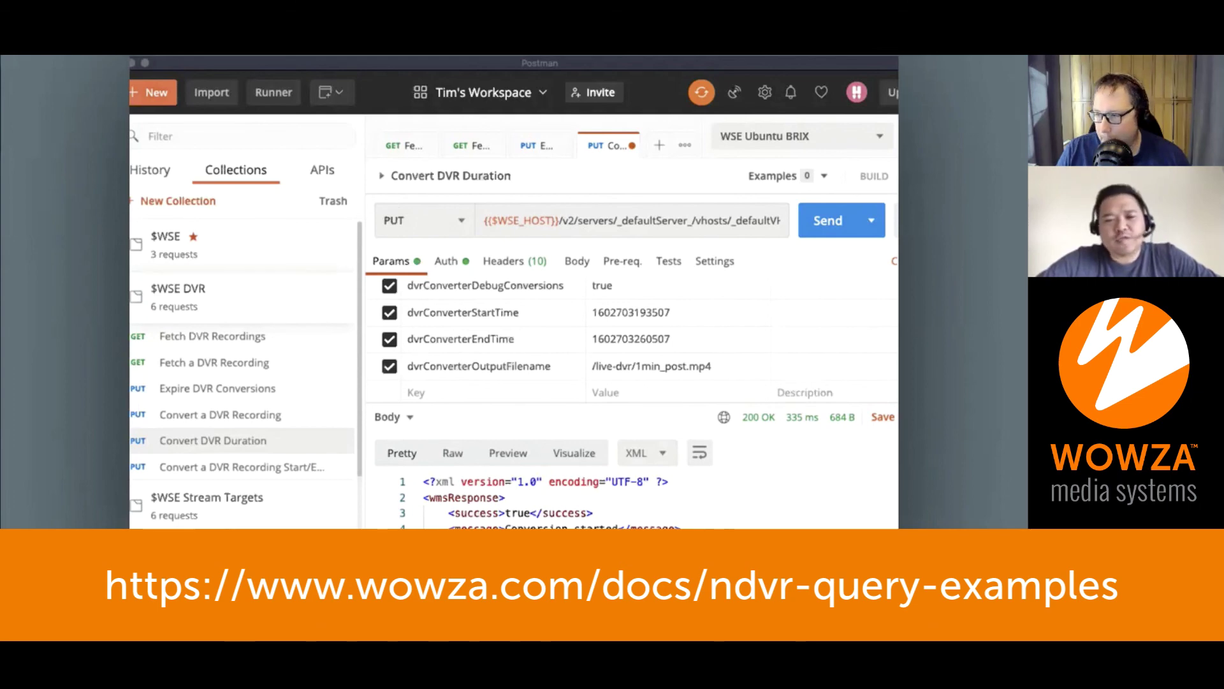
# - Switch to the browser and review the nDVR store query examples in the Wowza documentation
pyautogui.press('super+Tab')
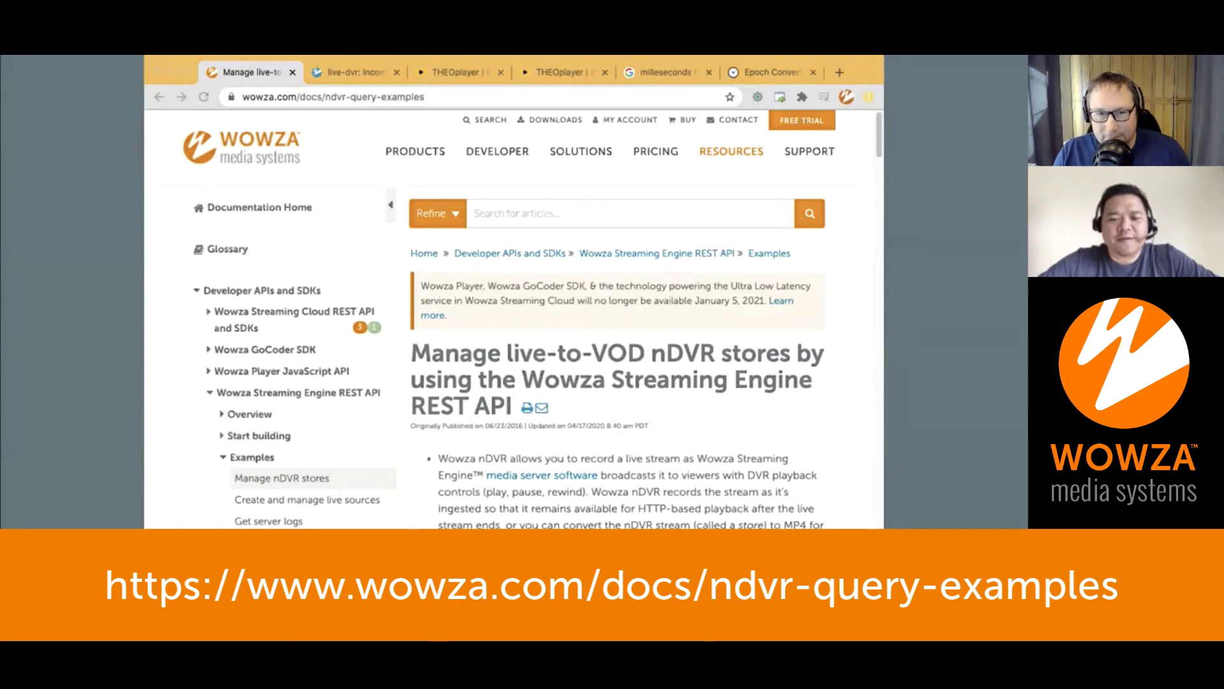
pyautogui.scroll(-15, 597, 380)
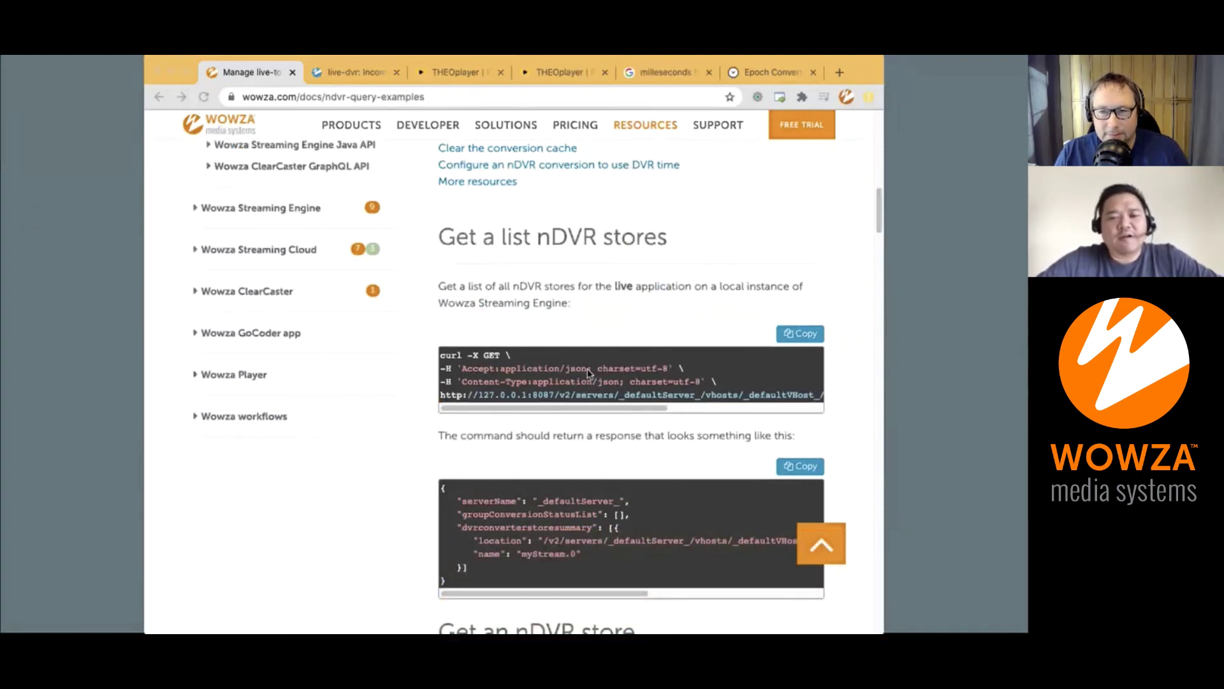
pyautogui.scroll(-1, 589, 374)
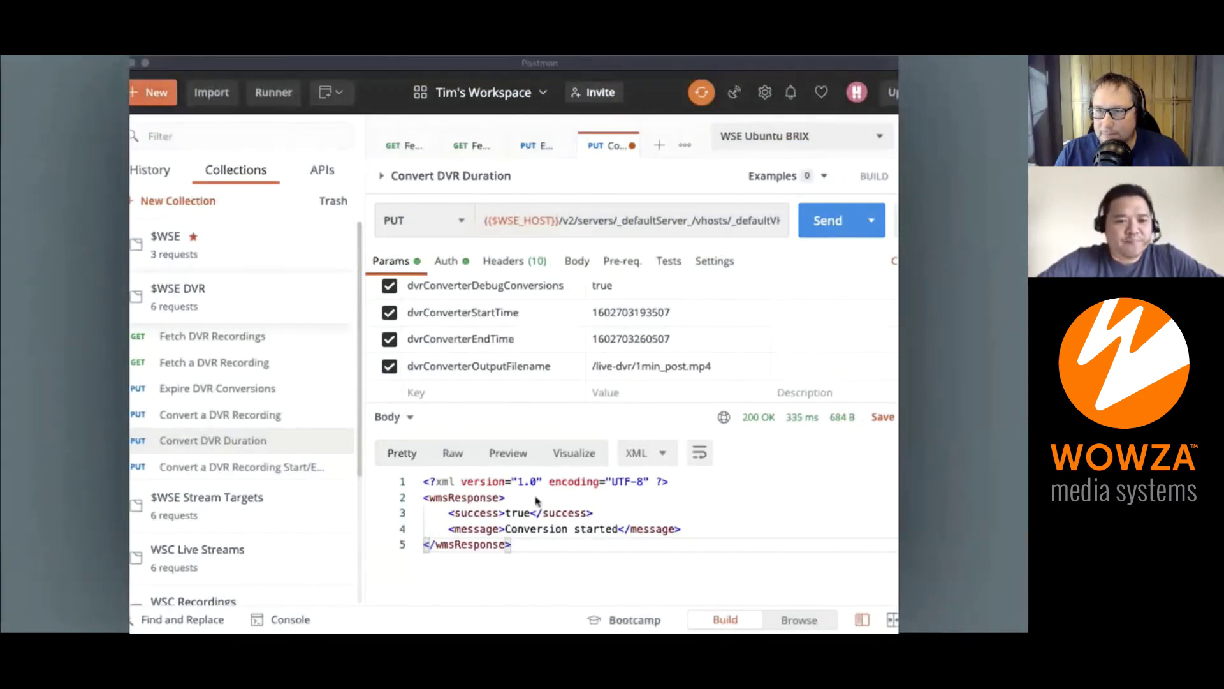
# - Back in Postman, view the Convert a DVR Recording request and the Expire DVR Conversions request
pyautogui.click(203, 415)
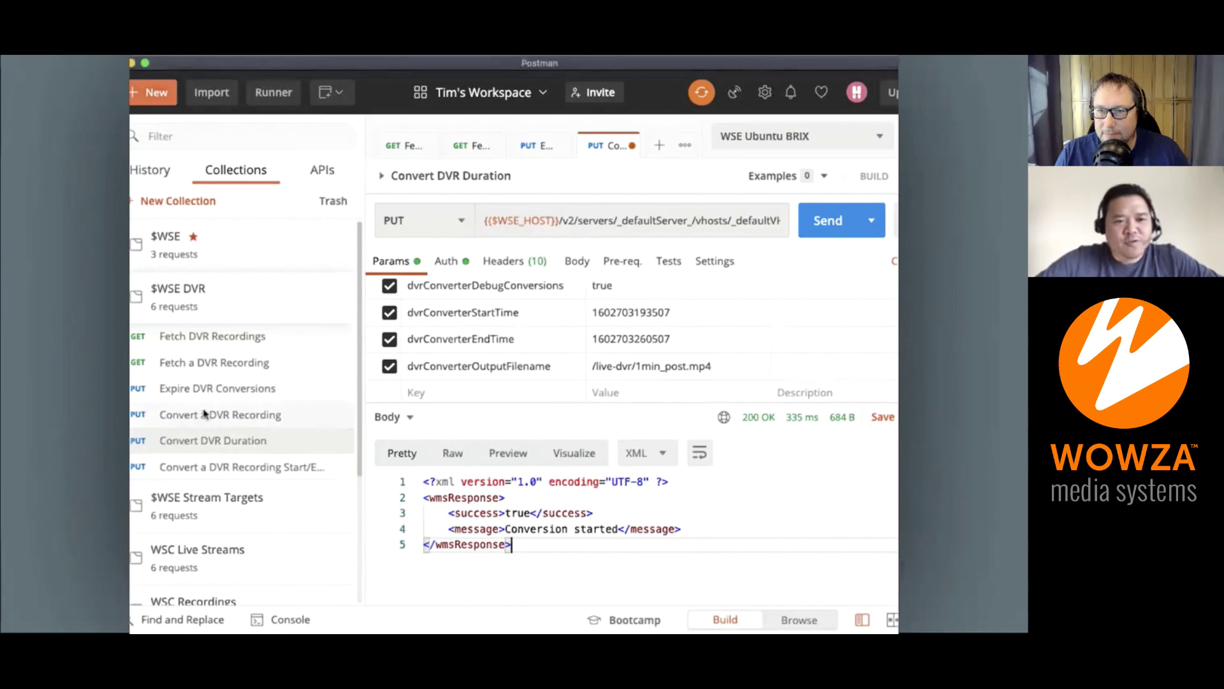
pyautogui.click(200, 412)
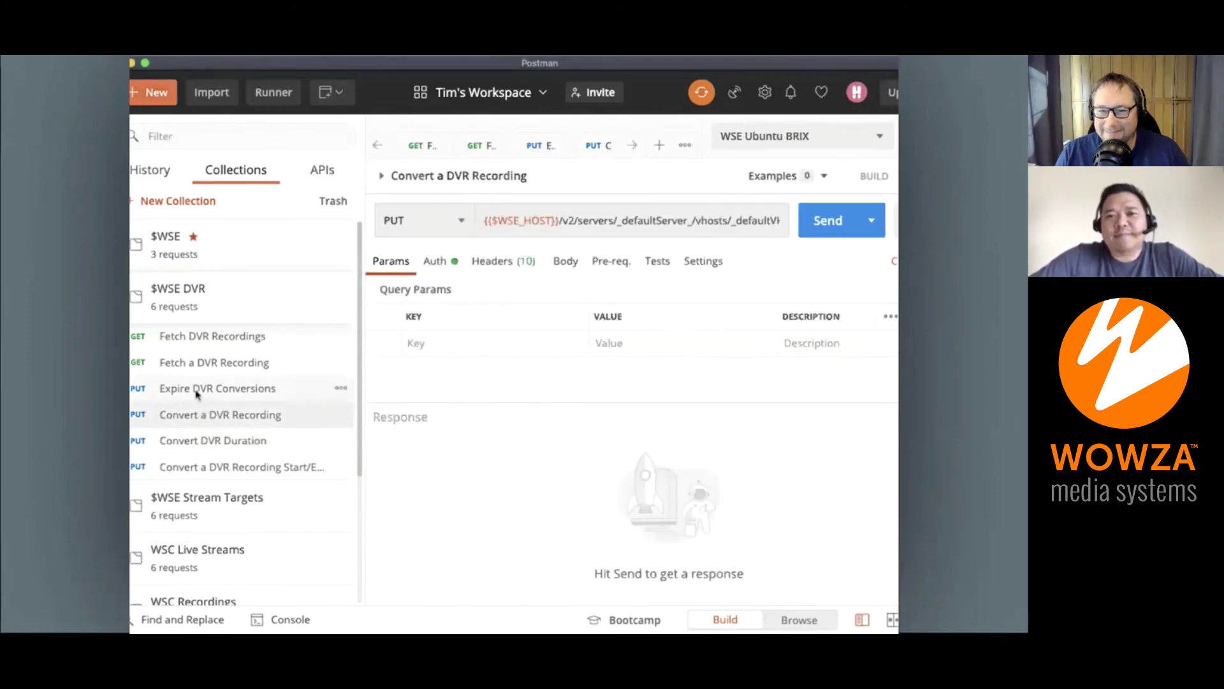
pyautogui.click(197, 392)
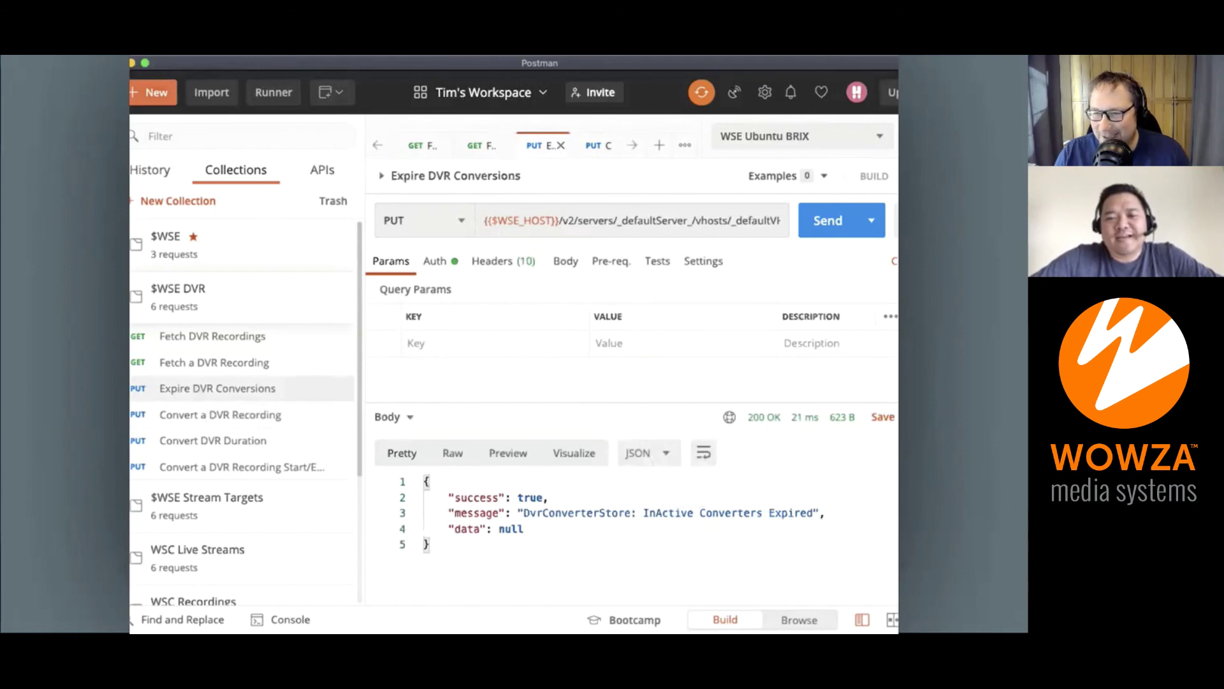